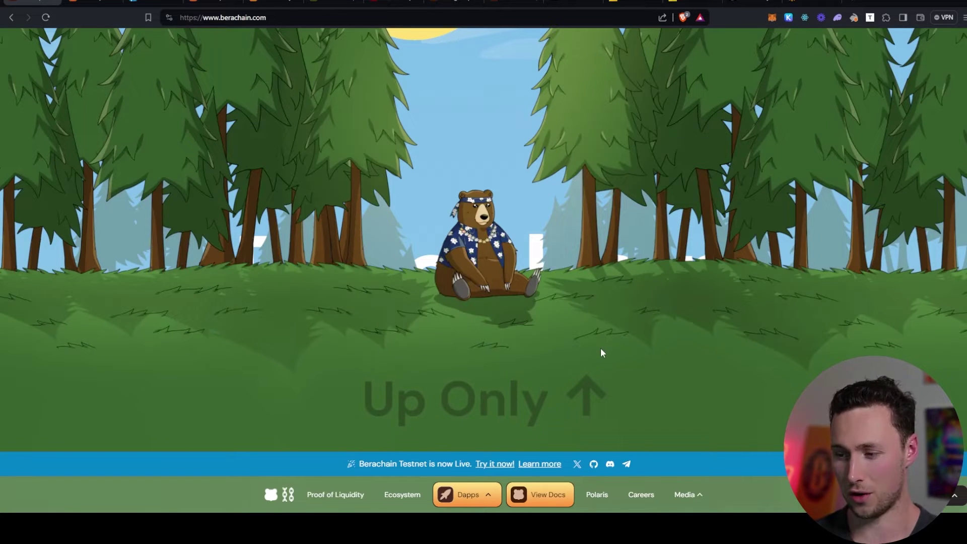
Step: Scroll the Berachain homepage up from the forest animation to the Proof Of Liquidity tagline
scroll(504, 409, up, 10)
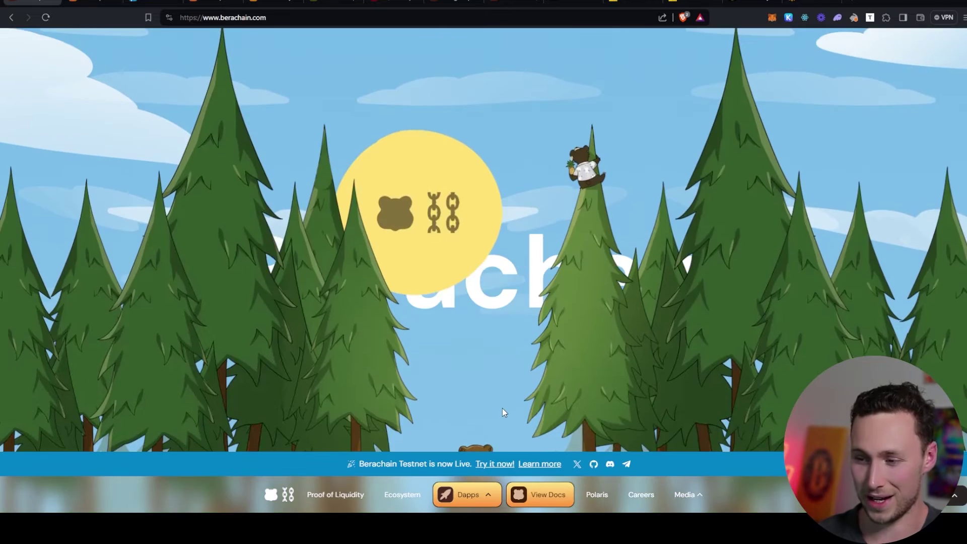
Step: Scroll down past Proof of Liquidity and Core Principles to the BEX, BGT and Honey cards
scroll(504, 410, up, 3)
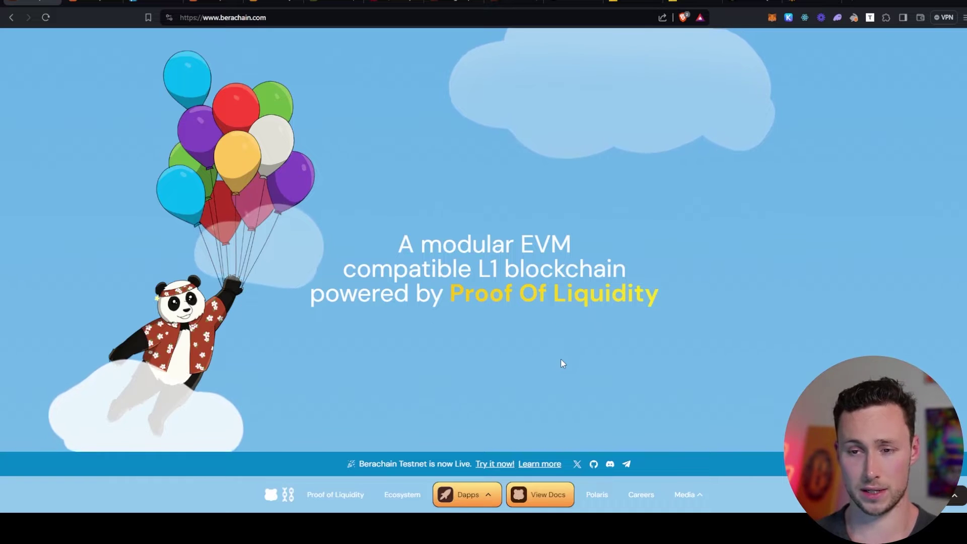
scroll(559, 373, down, 5)
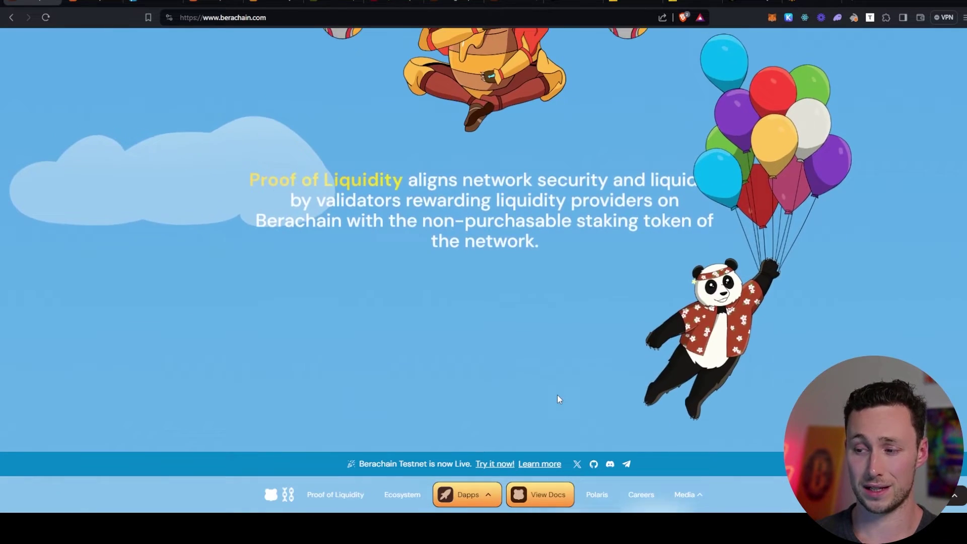
scroll(557, 395, down, 5)
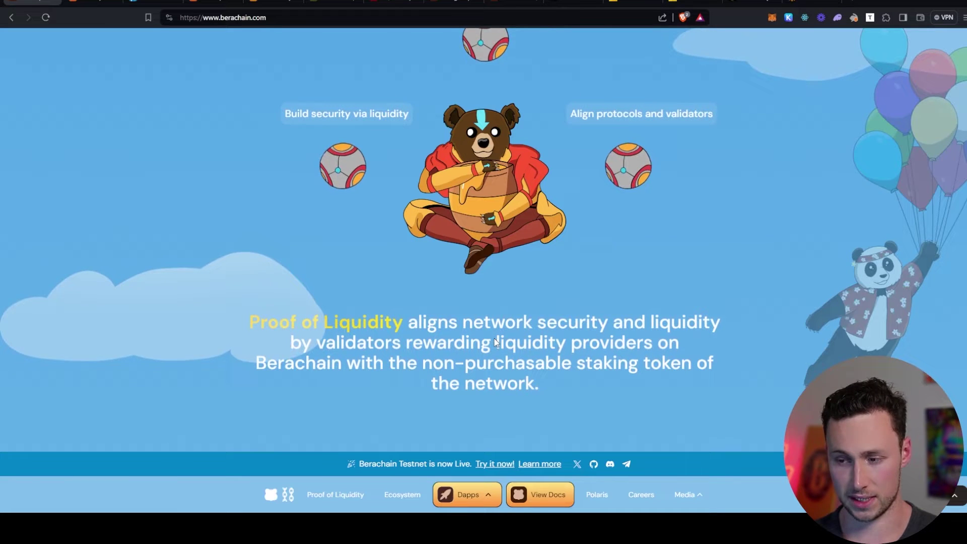
scroll(491, 397, down, 10)
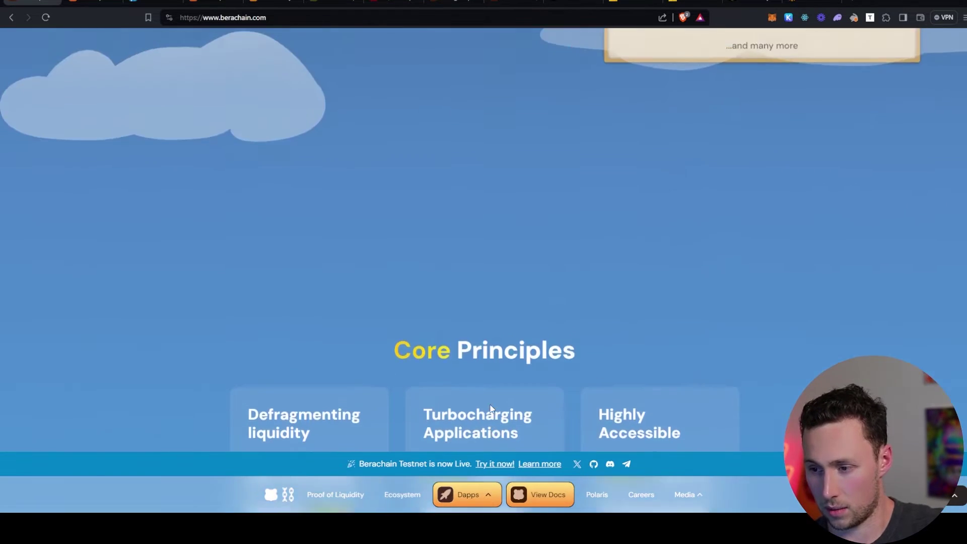
scroll(491, 408, up, 10)
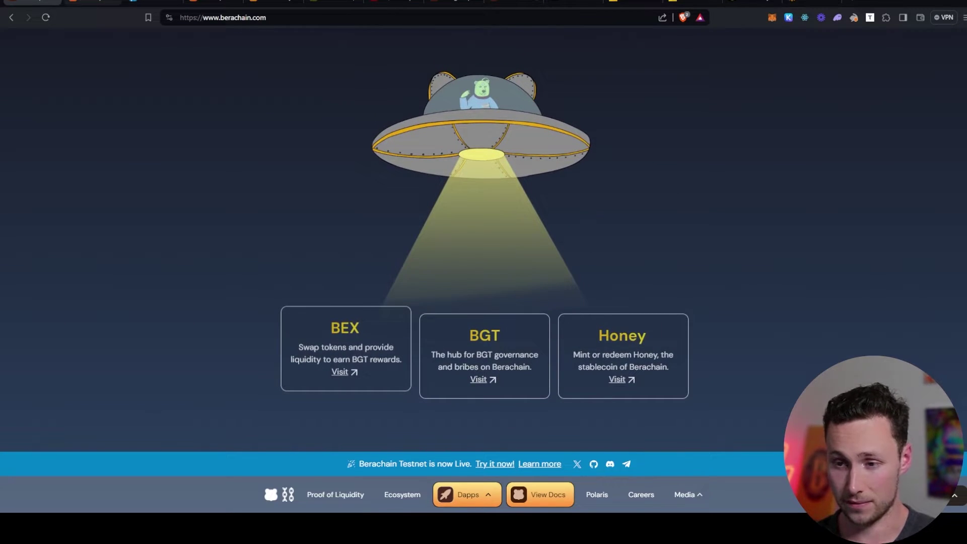
Step: View BEX's Rewards and Pool pages, then return to the berachain.com homepage tab
key(ctrl+Tab)
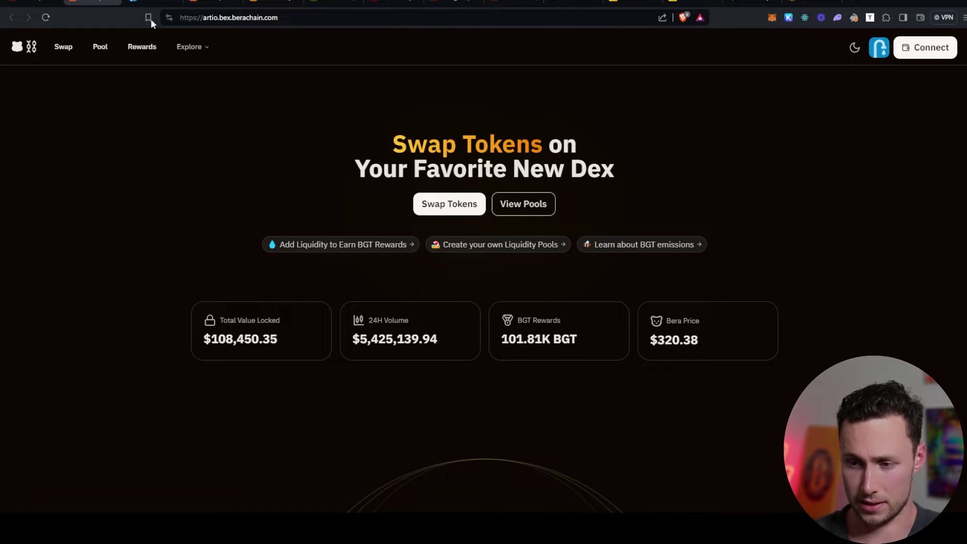
click(143, 47)
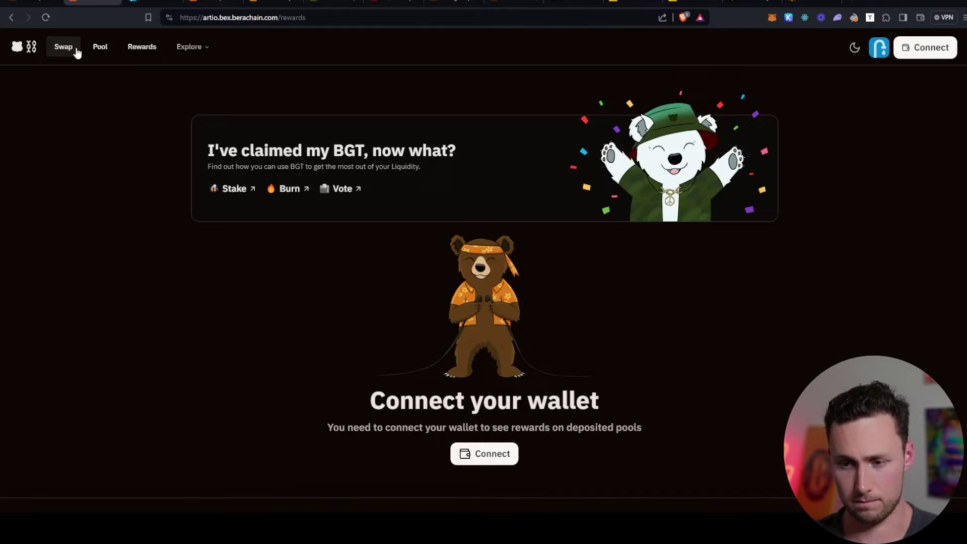
click(103, 48)
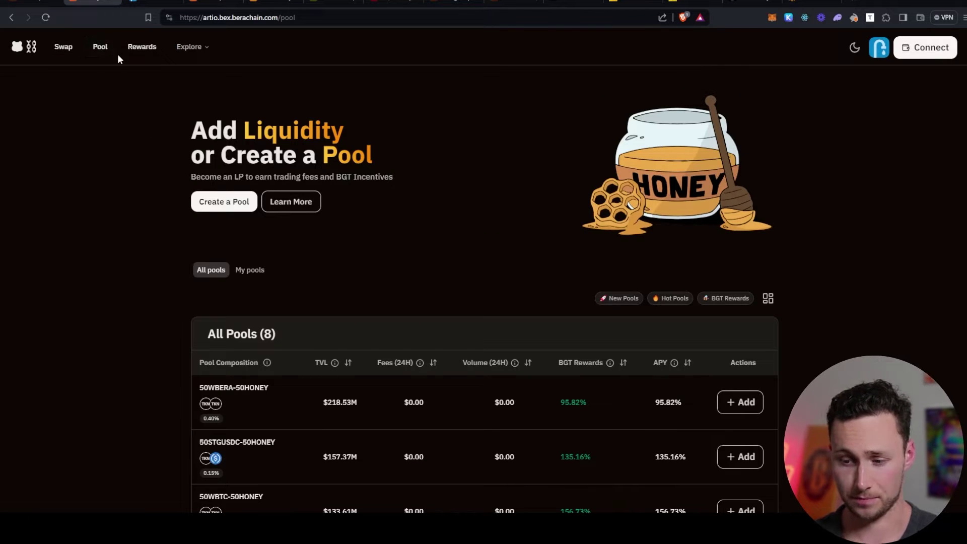
click(136, 53)
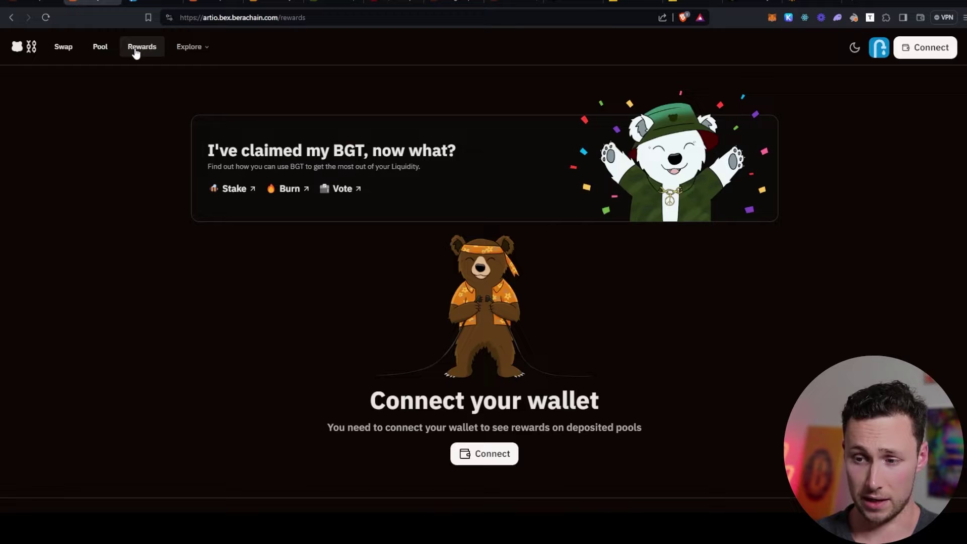
scroll(237, 194, down, 2)
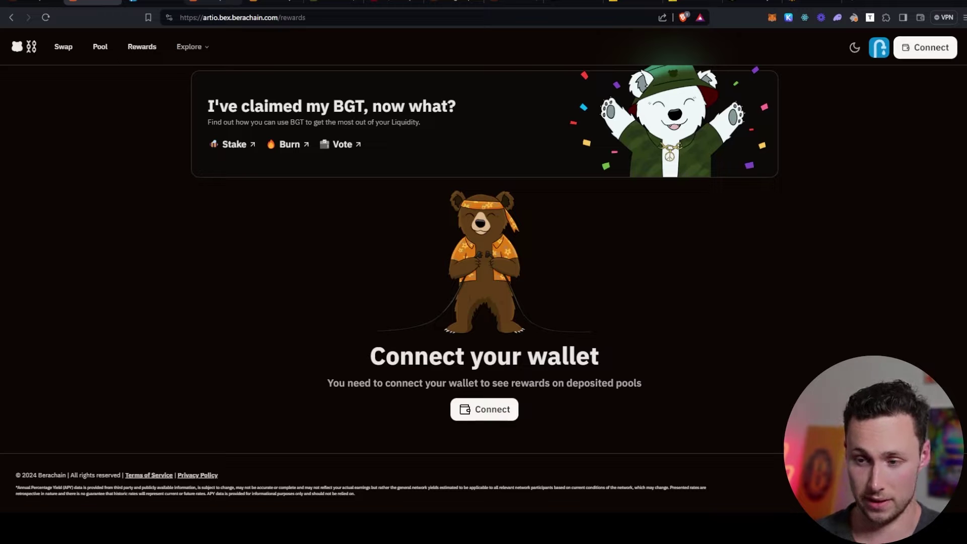
scroll(193, 209, up, 2)
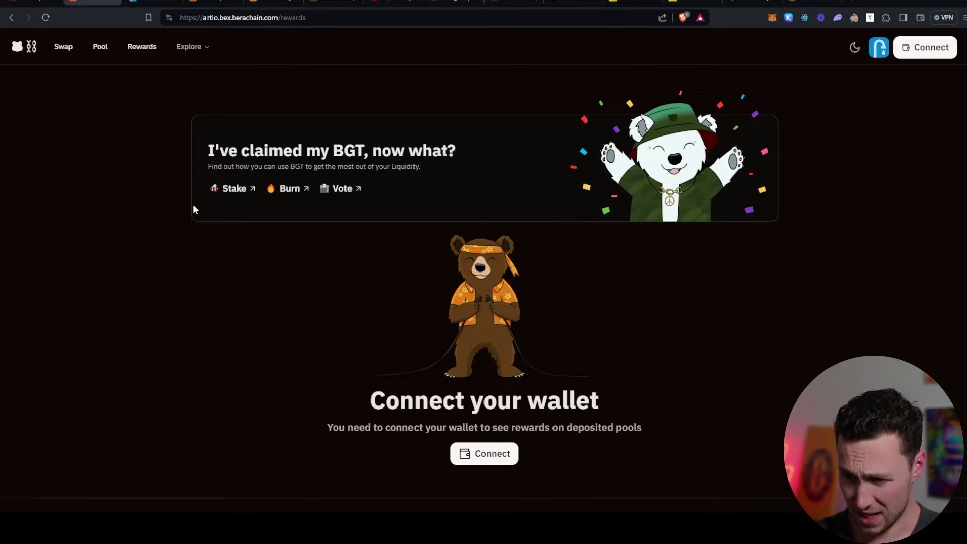
key(ctrl+shift+Tab)
scroll(291, 378, down, 5)
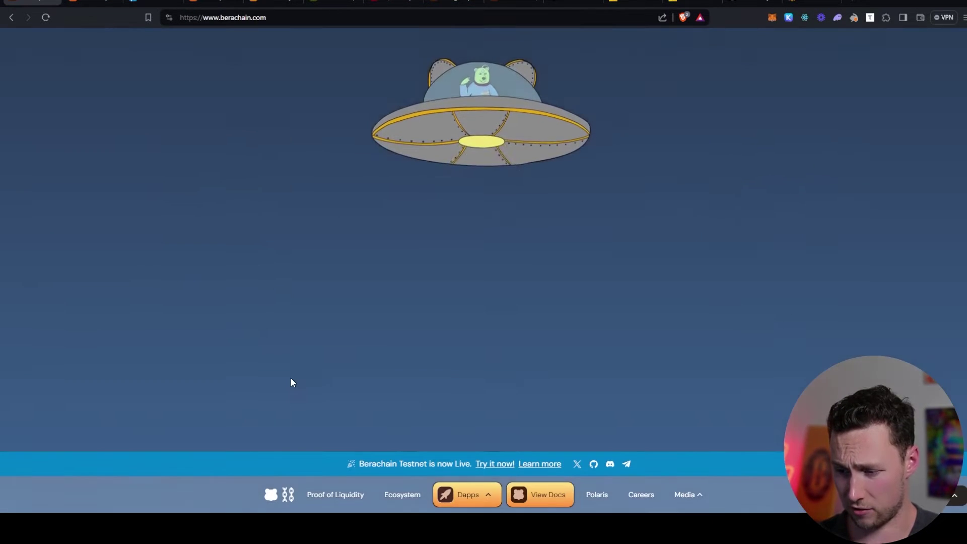
scroll(291, 378, down, 5)
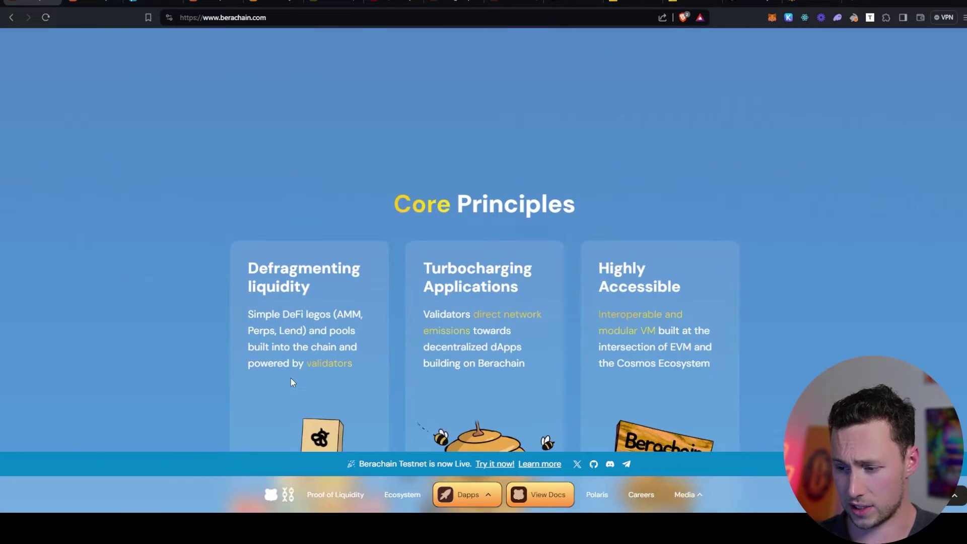
scroll(291, 378, down, 2)
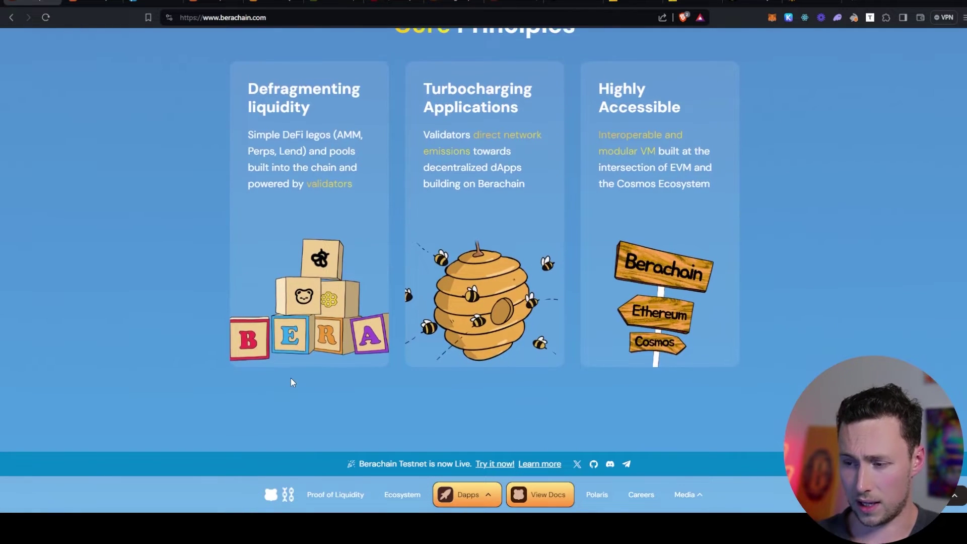
scroll(291, 378, up, 1)
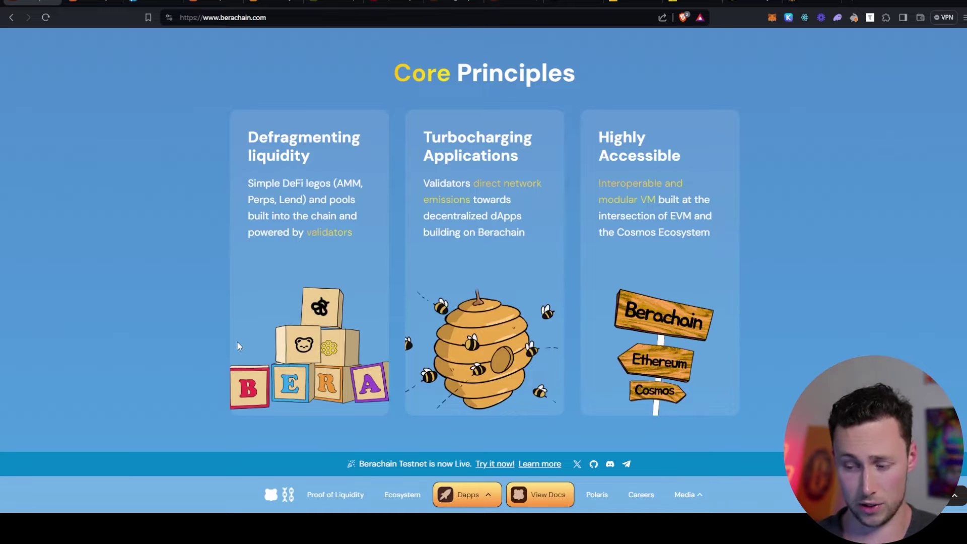
scroll(246, 322, up, 10)
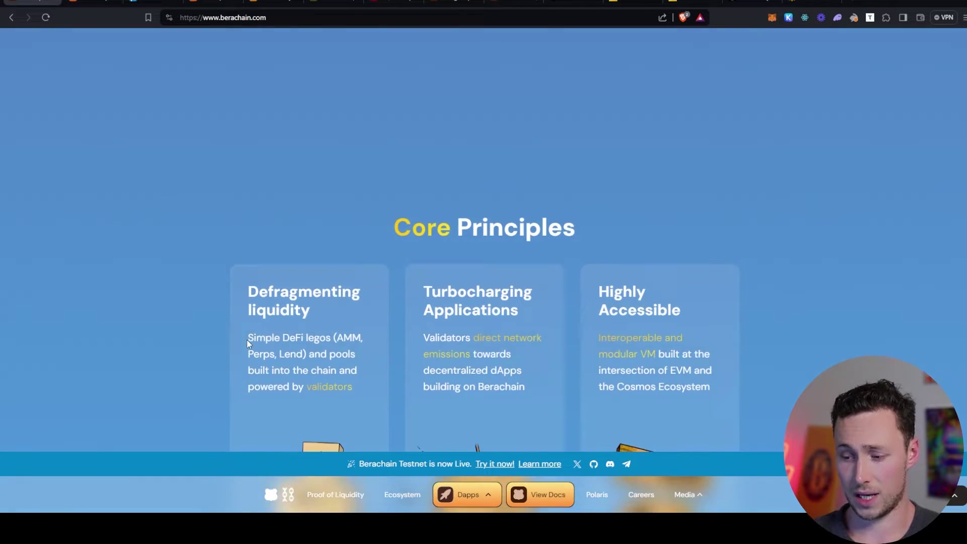
scroll(224, 348, up, 1)
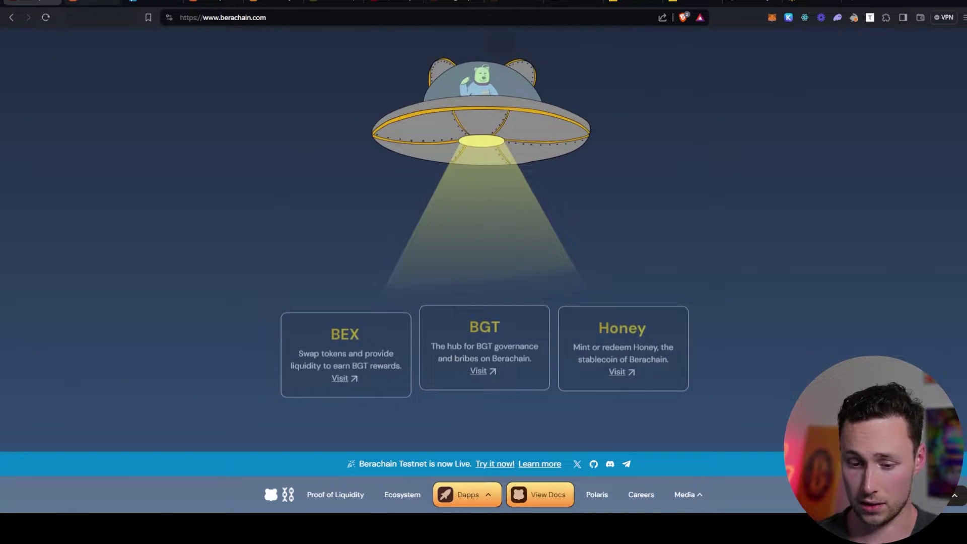
Step: Switch to the BEX tab and highlight its web address
key(ctrl+Tab)
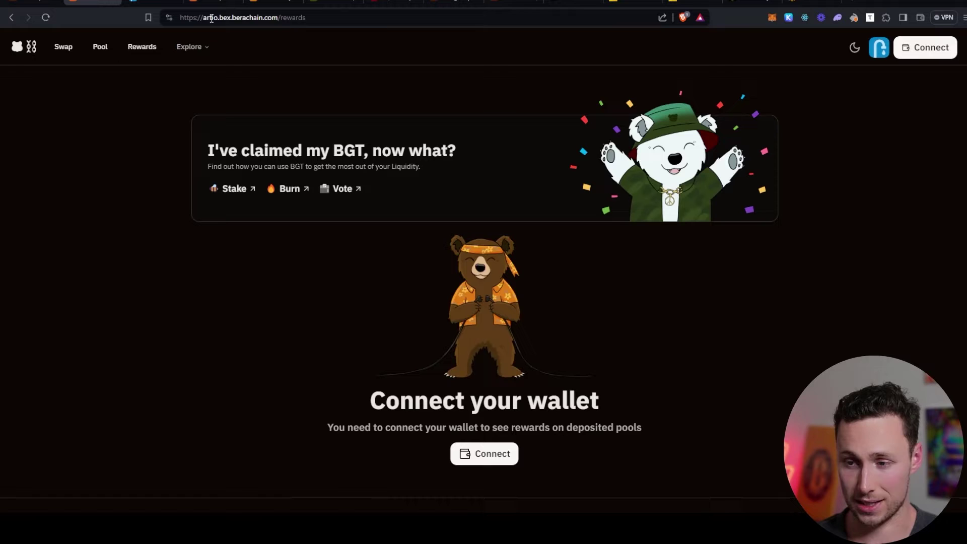
drag(211, 19, 276, 18)
click(275, 18)
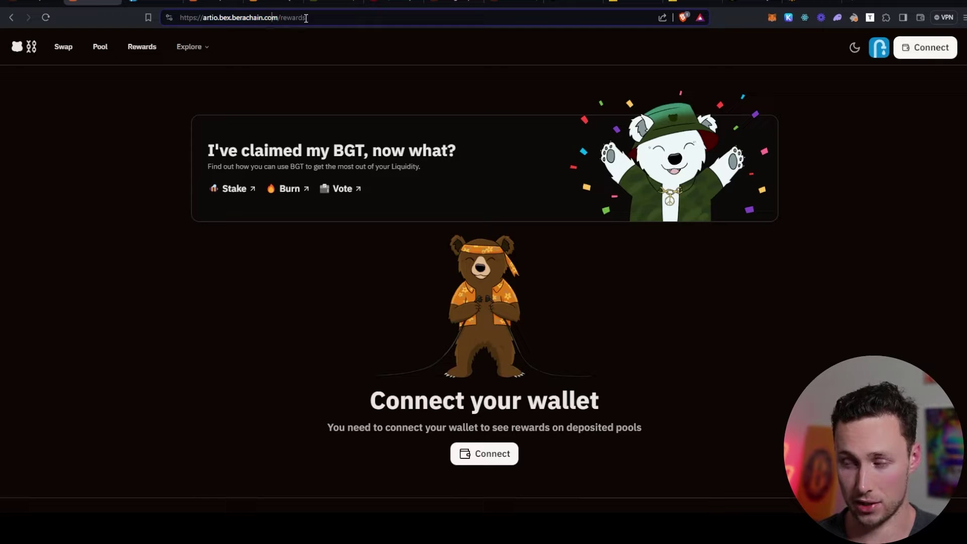
Step: Connect MetaMask to BEX, approving the Berachain-Artio network and switching to it
click(925, 56)
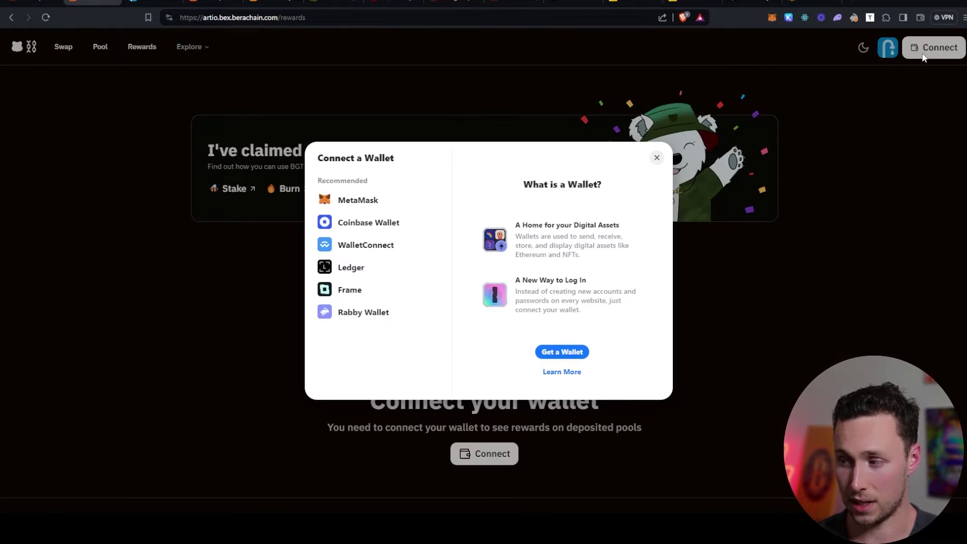
click(379, 200)
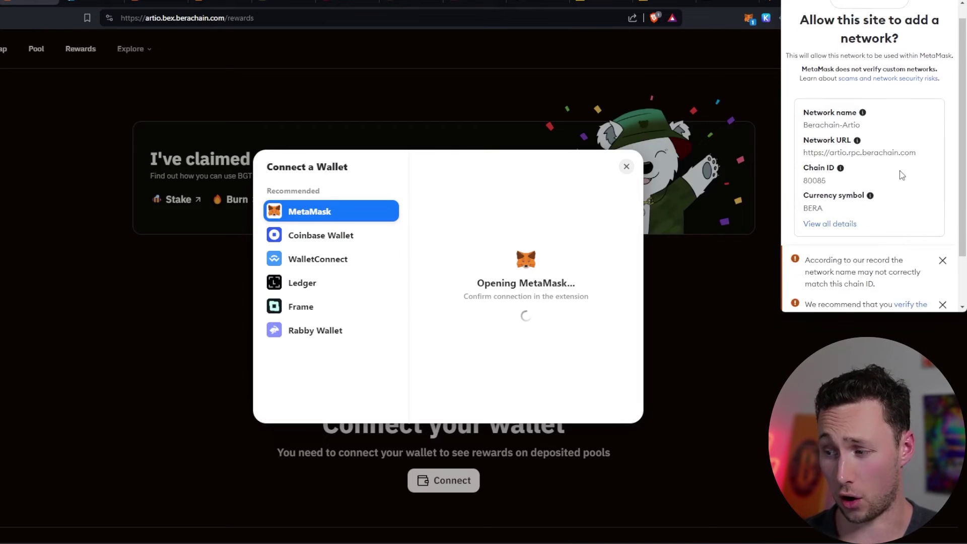
scroll(877, 151, down, 3)
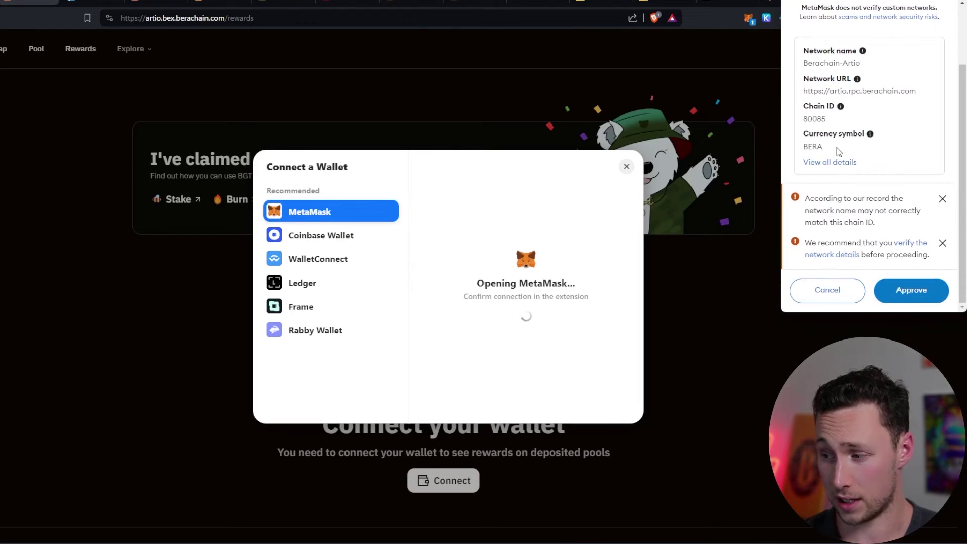
click(931, 294)
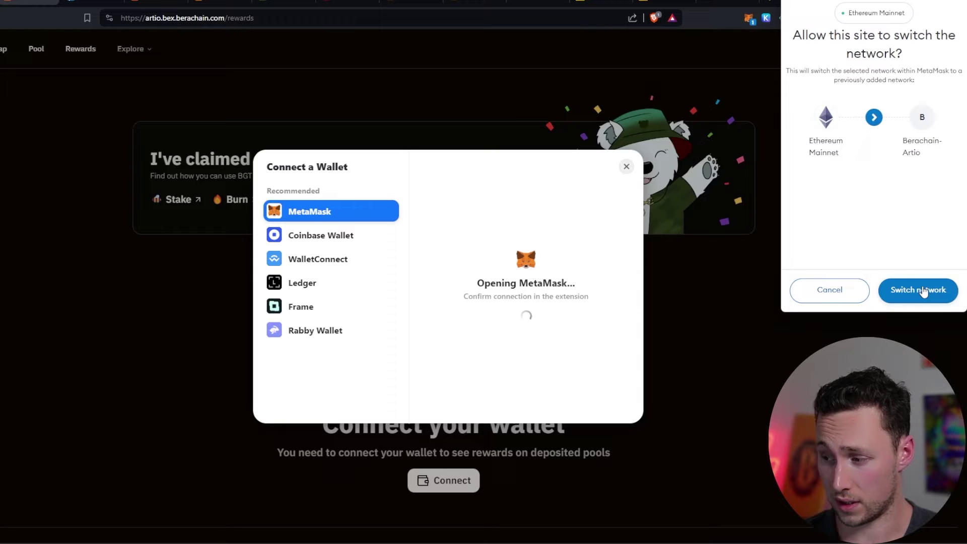
click(923, 288)
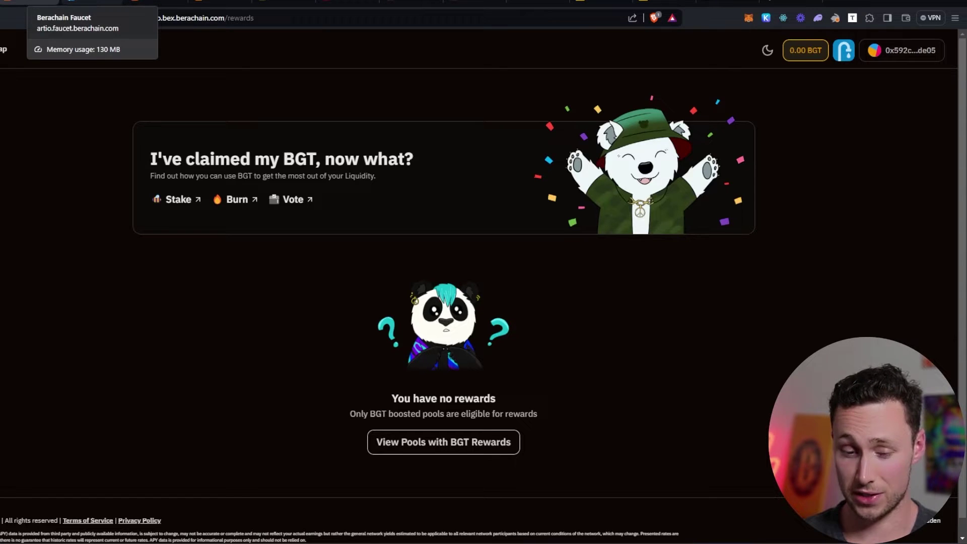
Step: Open the Berachain Faucet, highlight its address and accept its terms of use
click(90, 2)
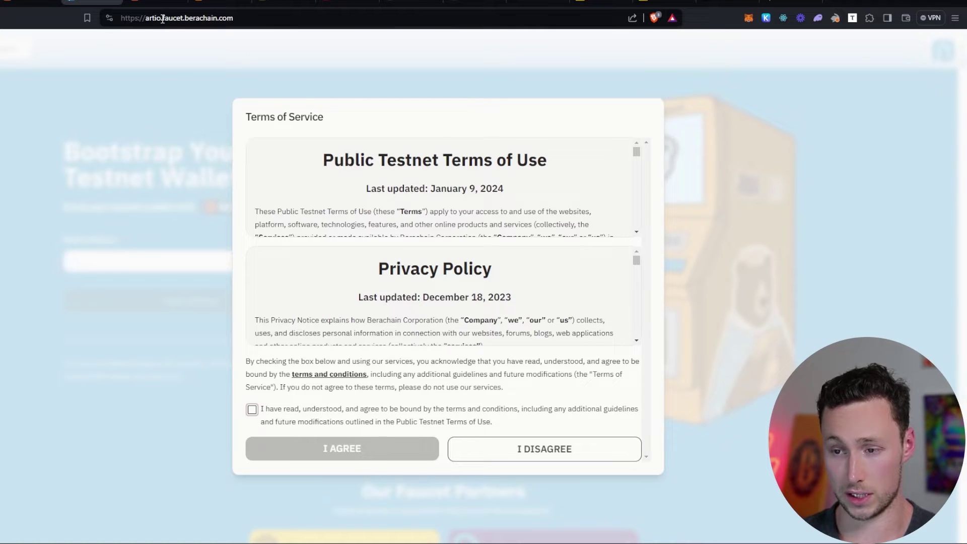
drag(146, 18, 233, 17)
click(252, 409)
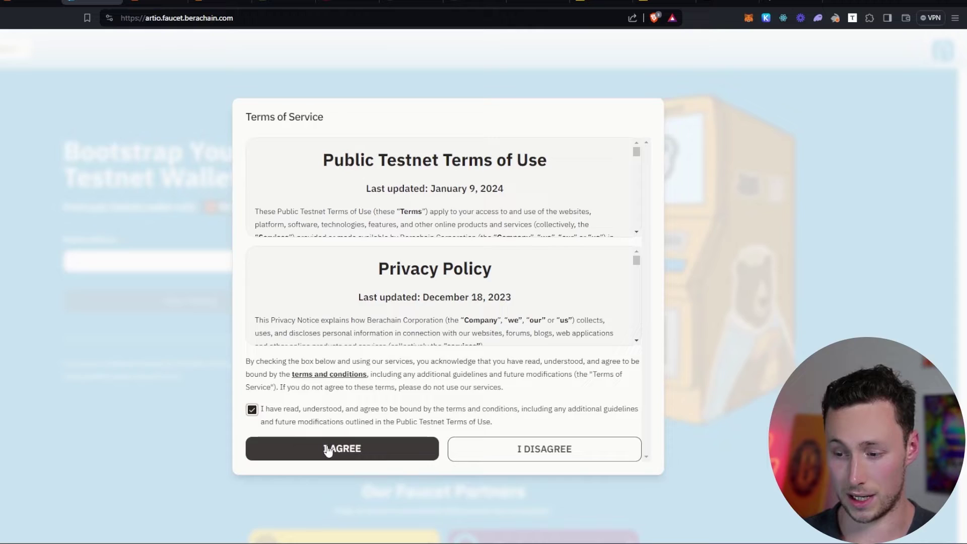
click(328, 449)
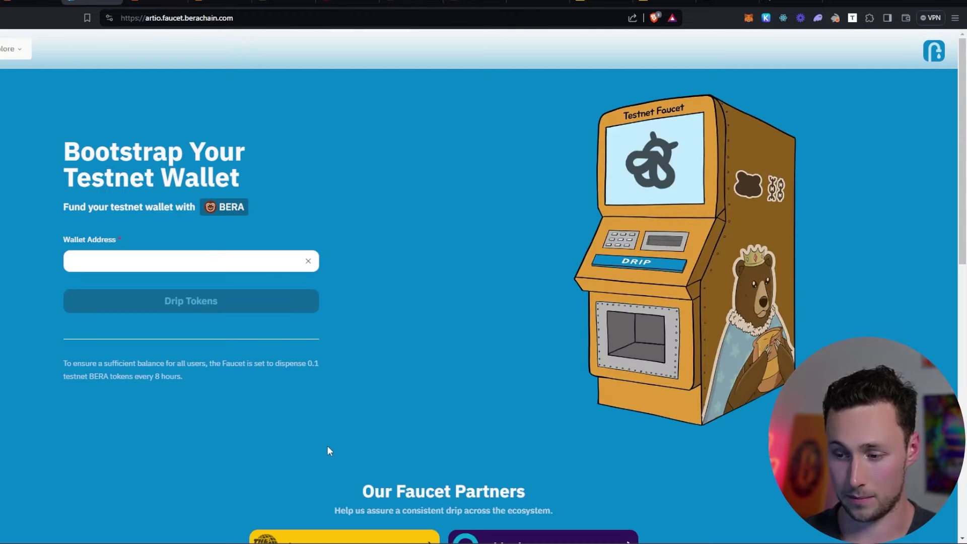
Step: Paste the MetaMask wallet address into the faucet, drip tokens, and check the 0.1 BERA balance
click(748, 20)
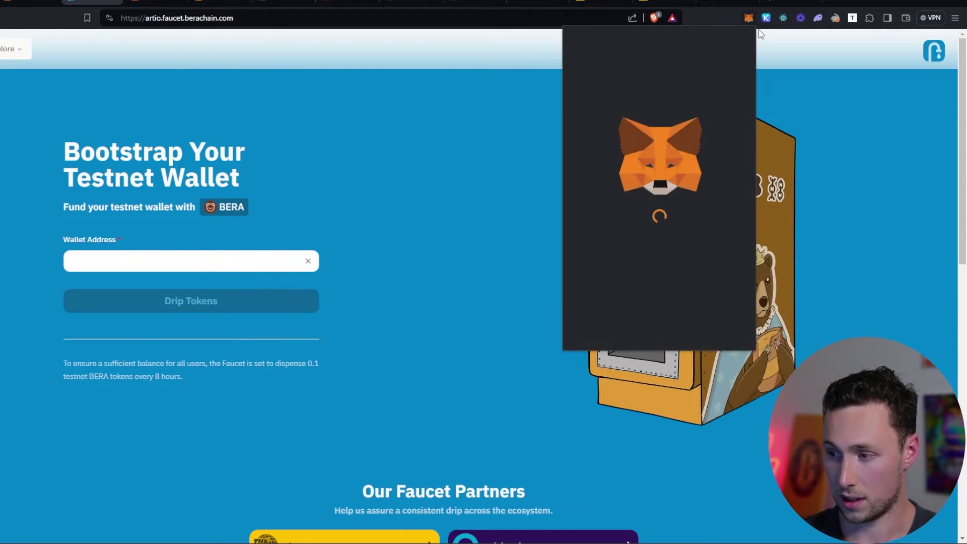
click(685, 79)
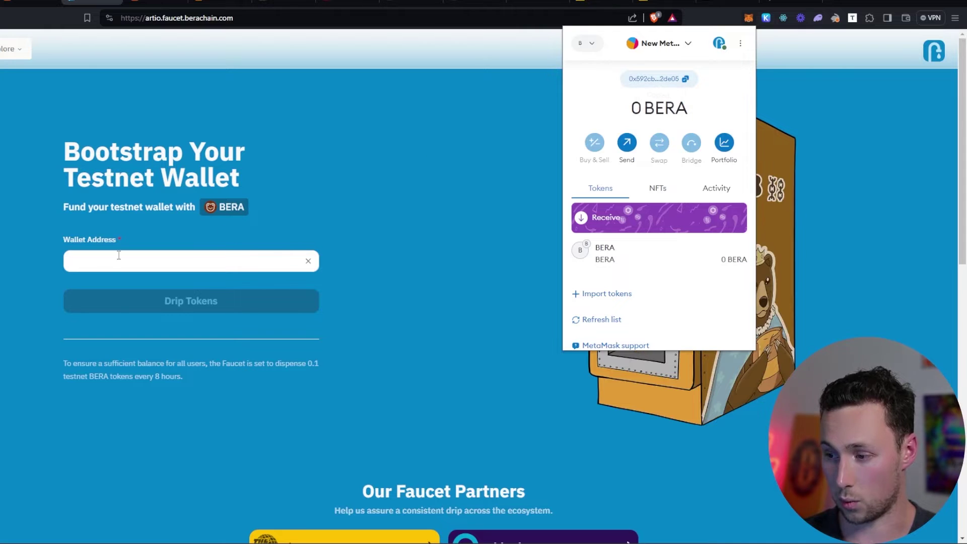
click(110, 264)
key(ctrl+v)
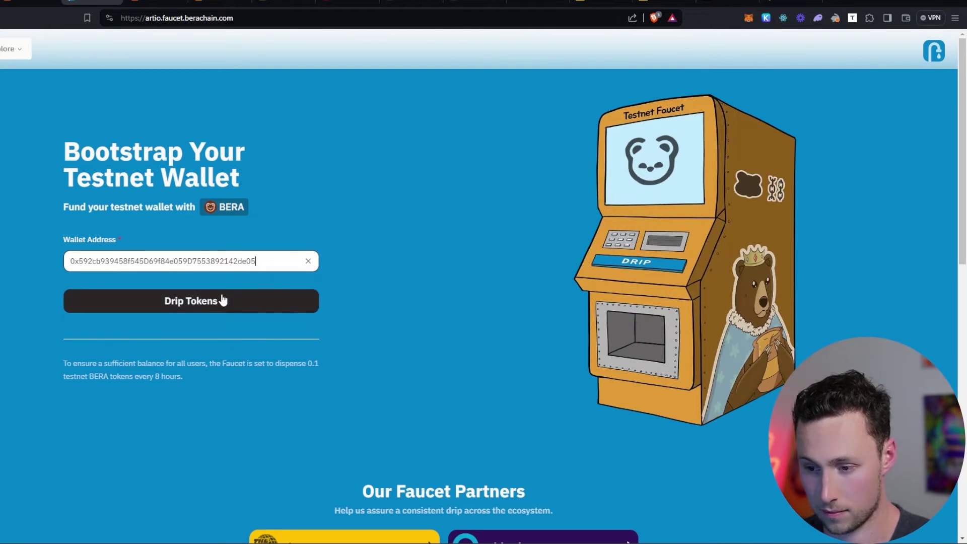
click(221, 300)
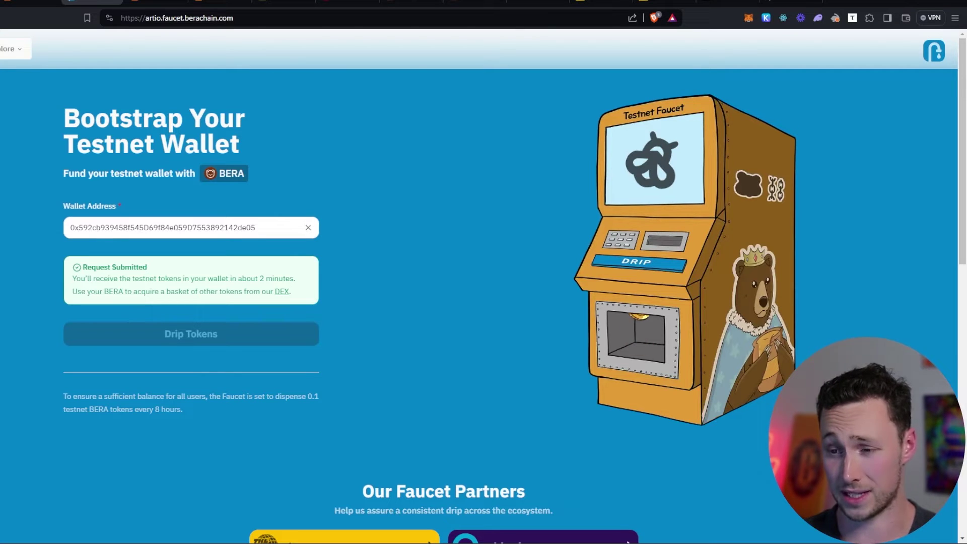
click(749, 17)
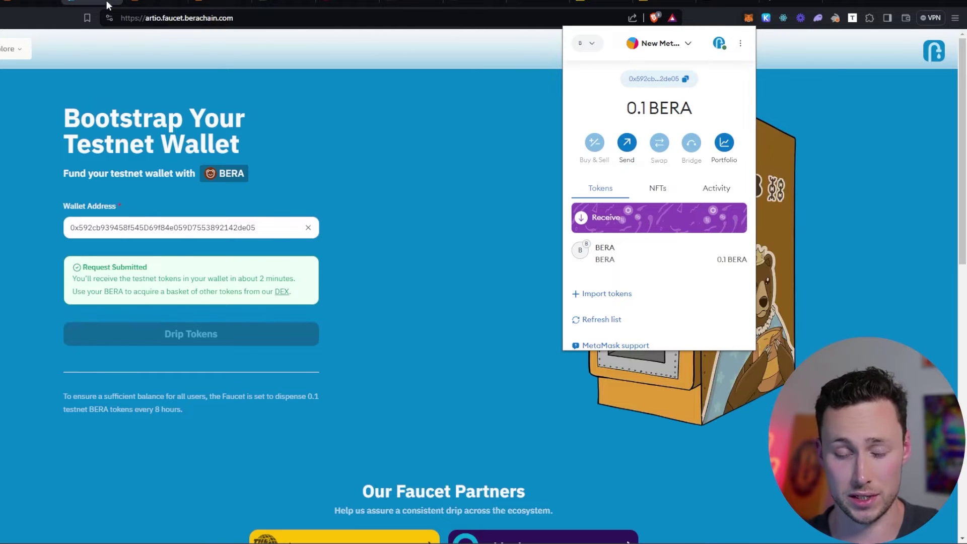
Step: On BEX's Swap page, set BERA as the token to pay and HONEY to receive
key(Escape)
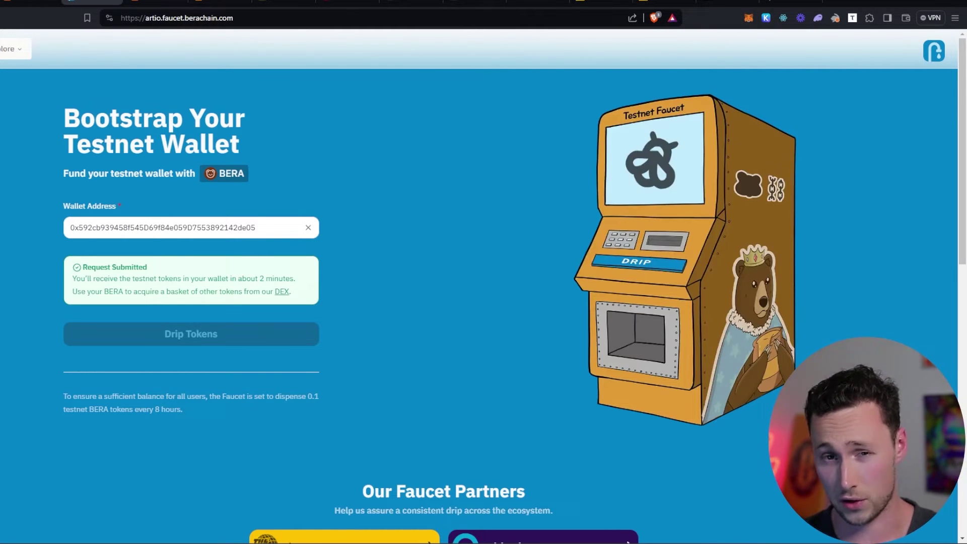
key(ctrl+shift+Tab)
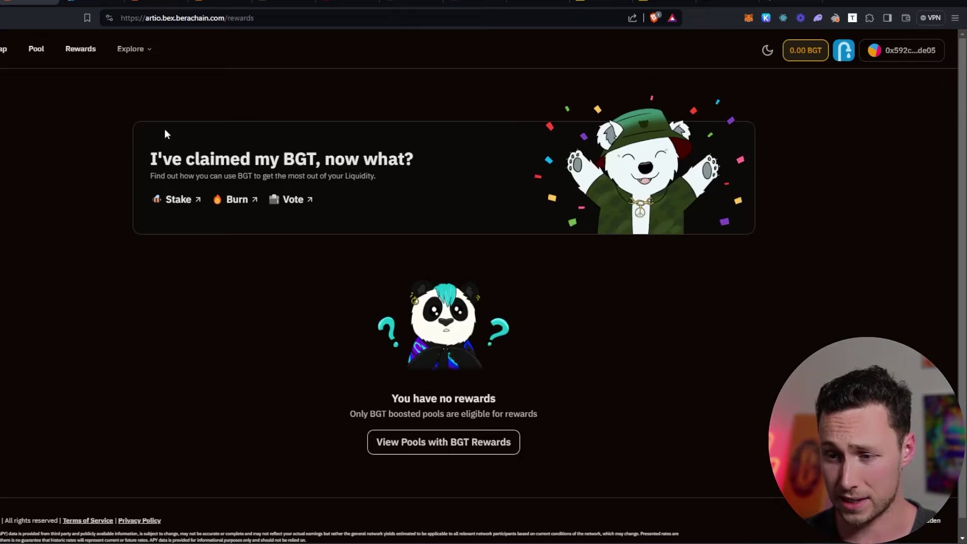
click(5, 58)
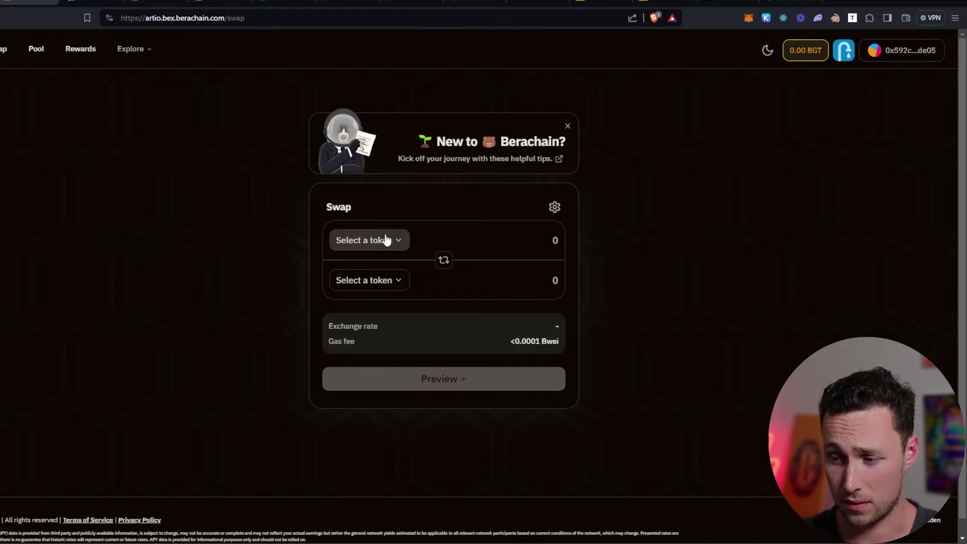
click(389, 241)
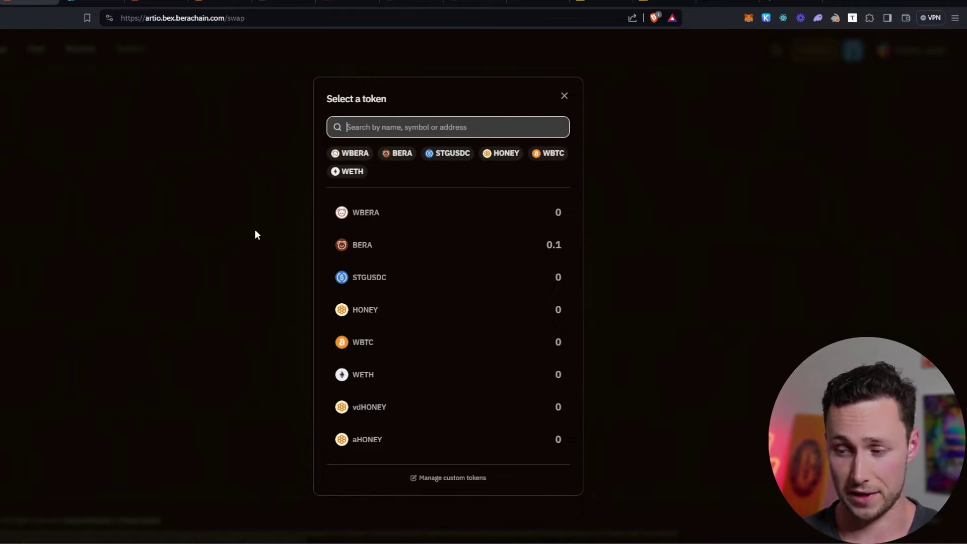
click(516, 257)
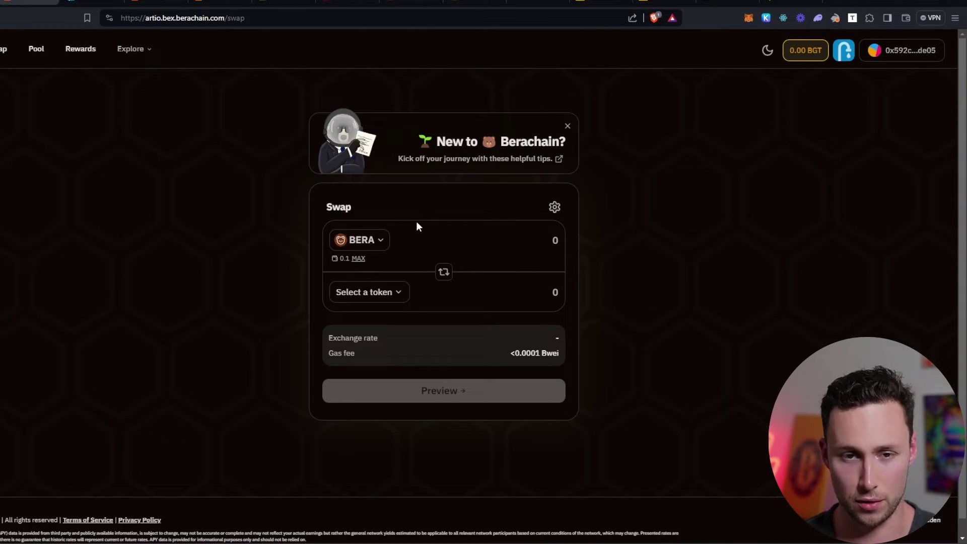
click(403, 291)
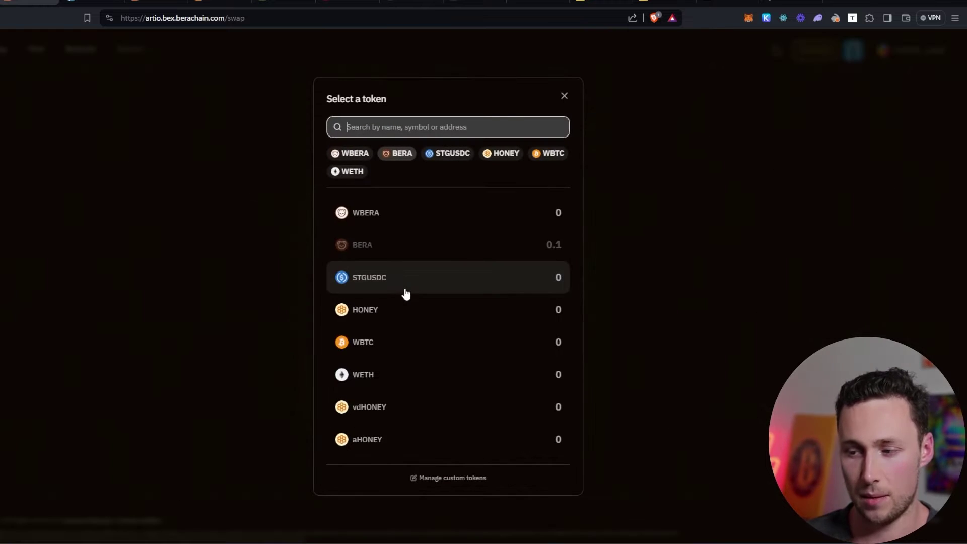
click(456, 312)
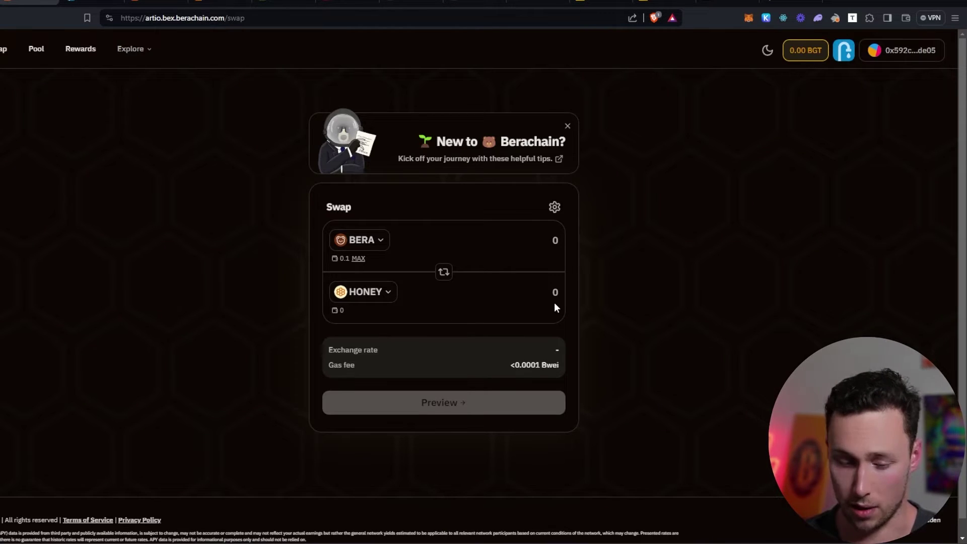
Step: Enter 0.02 as the BERA amount to swap
key(BackSpace)
text(.)
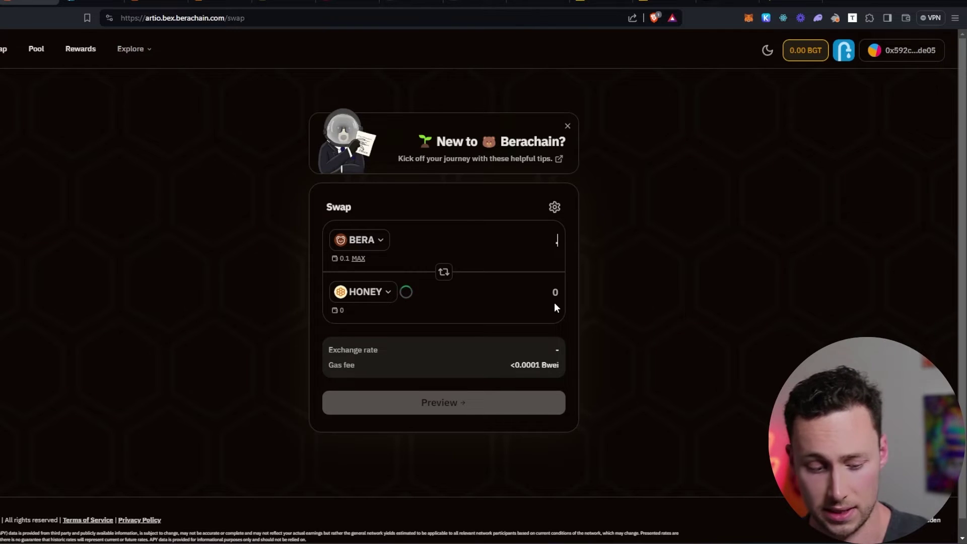
text(01)
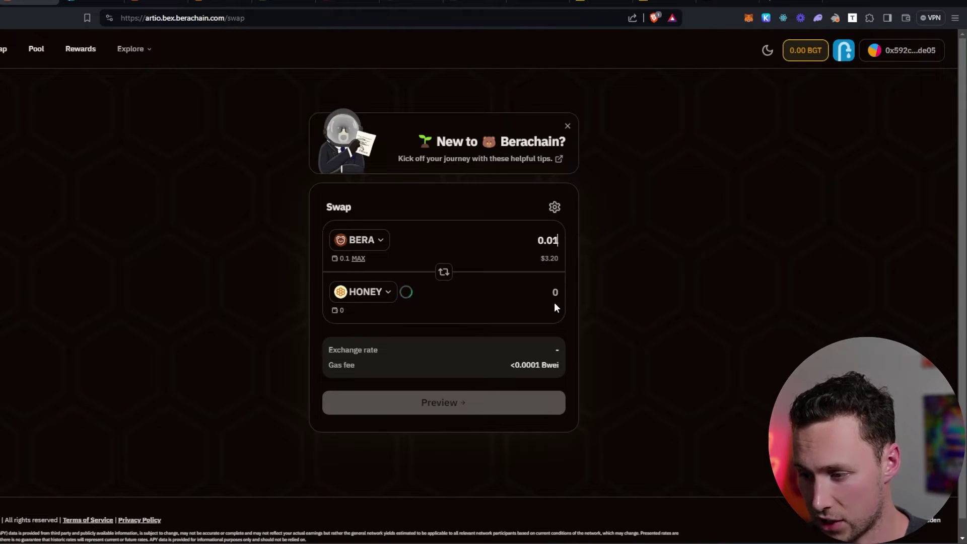
key(BackSpace)
text(2)
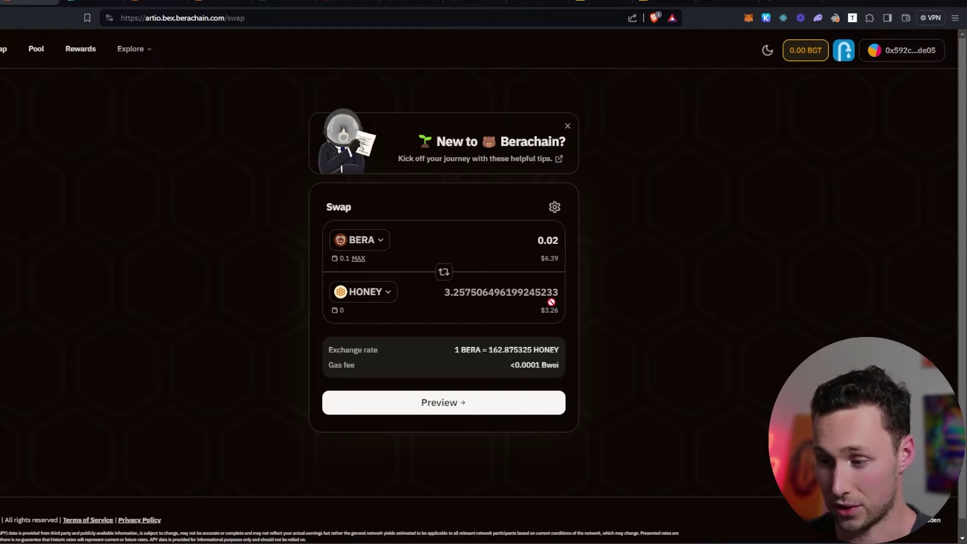
Step: Preview and execute the 0.02 BERA to HONEY swap, confirming it in MetaMask
click(458, 412)
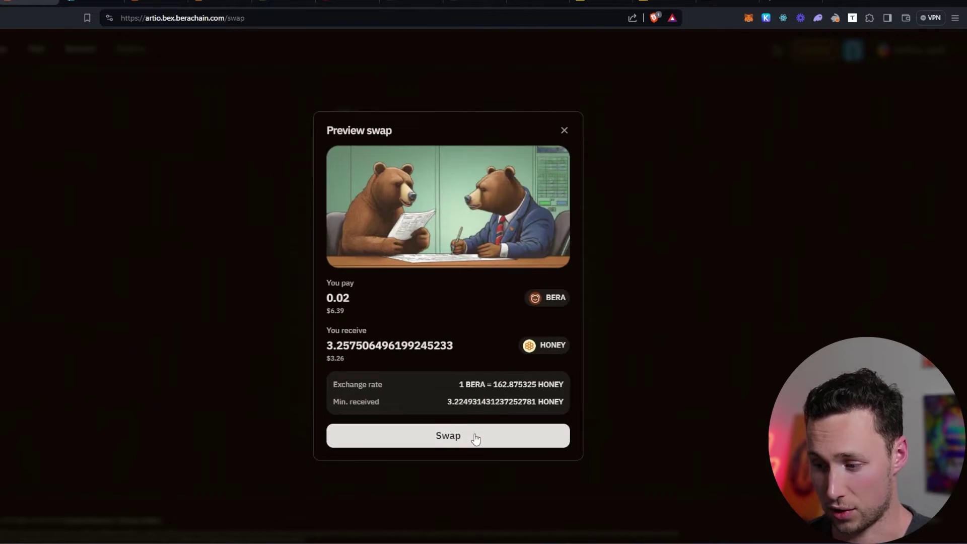
click(475, 435)
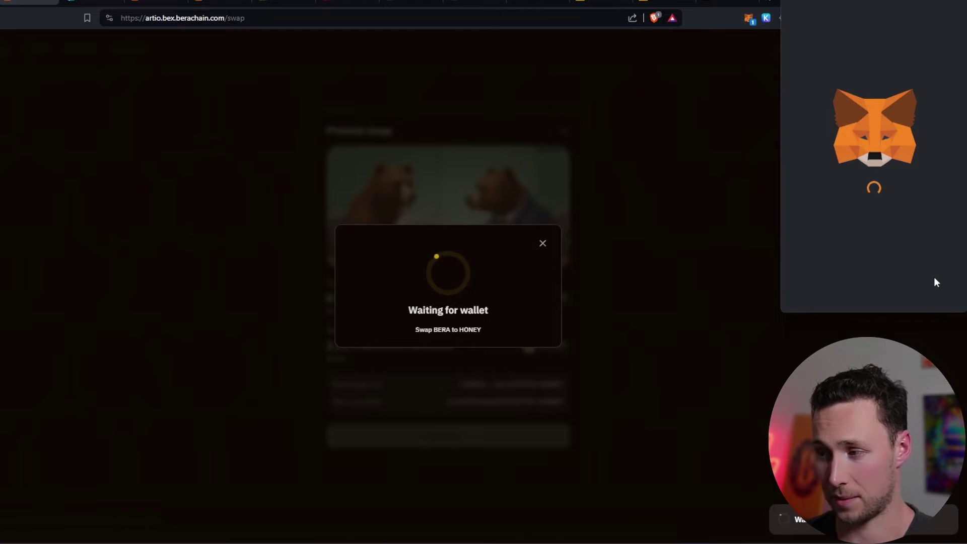
click(912, 291)
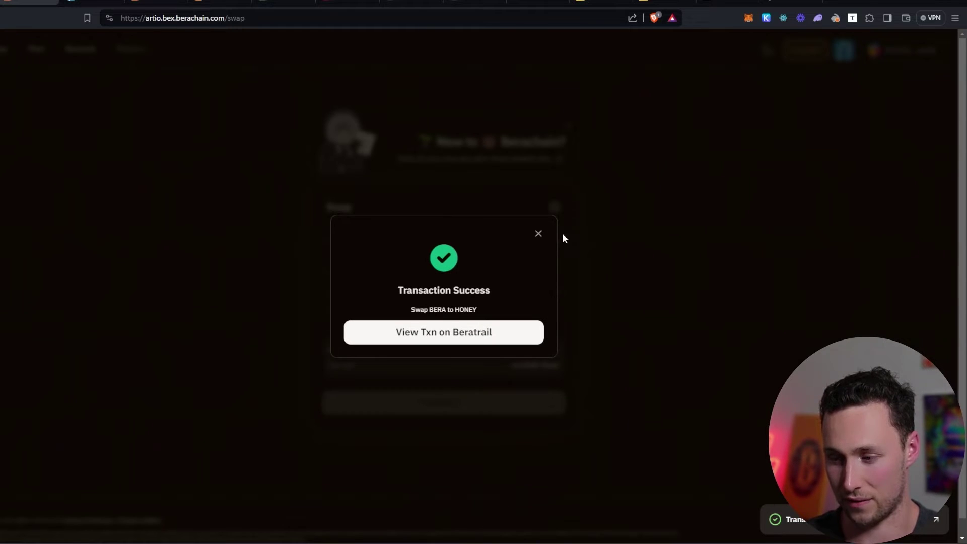
click(538, 234)
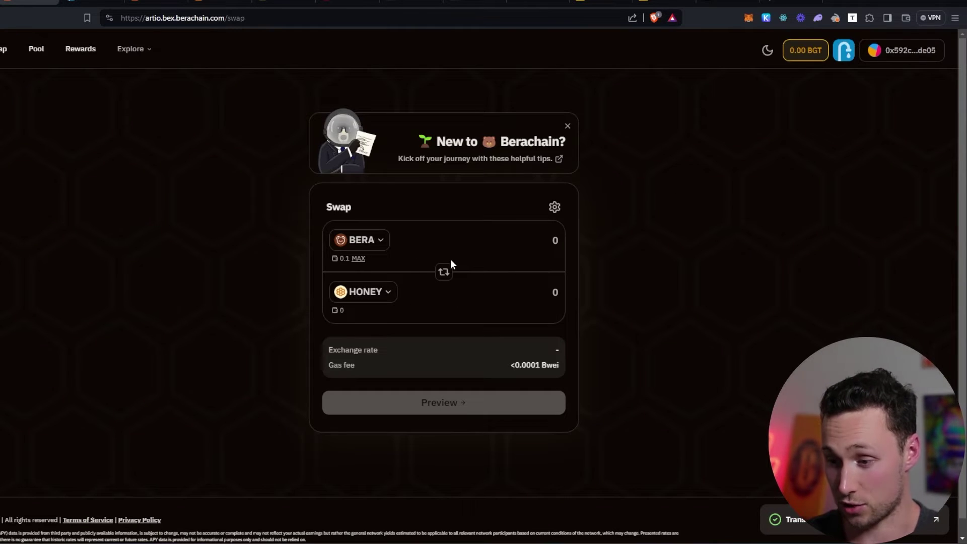
Step: Reload the swap page and set HONEY as the token to pay with
click(444, 272)
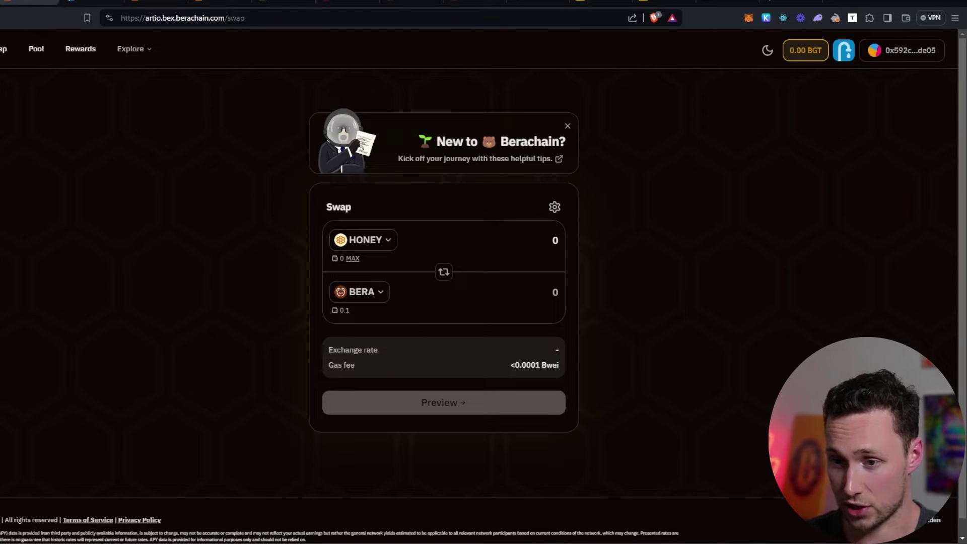
key(F5)
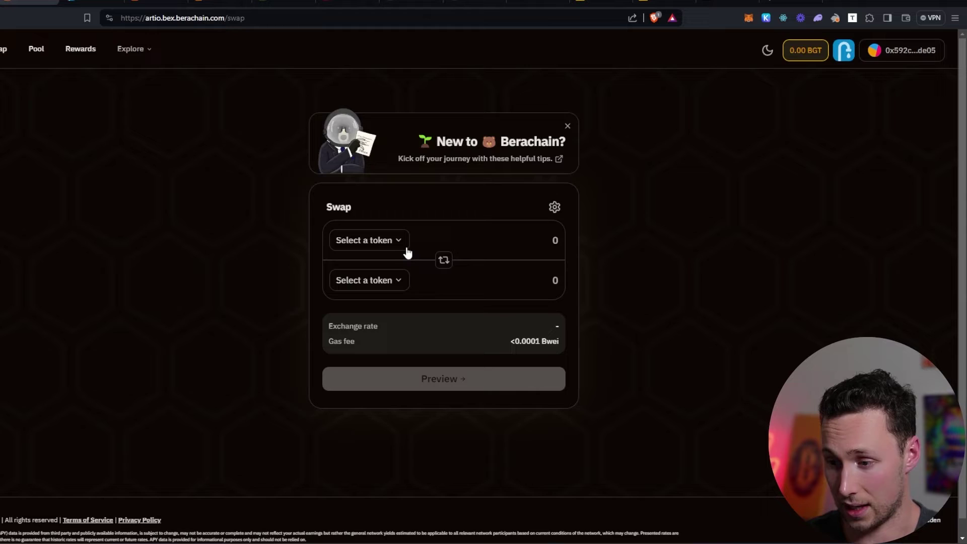
click(407, 247)
click(438, 319)
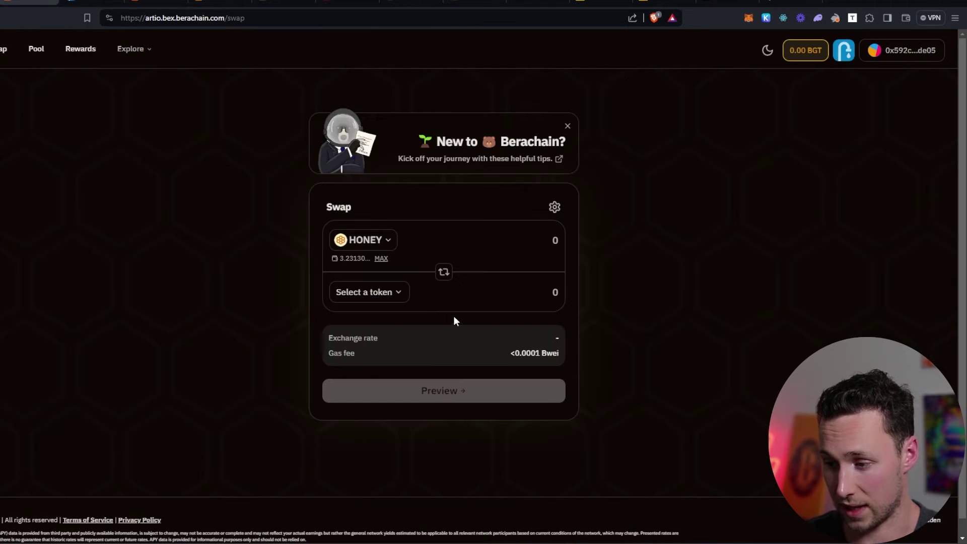
Step: Find the 50WBERA-50HONEY pool in the pools list and start adding liquidity to it
click(31, 58)
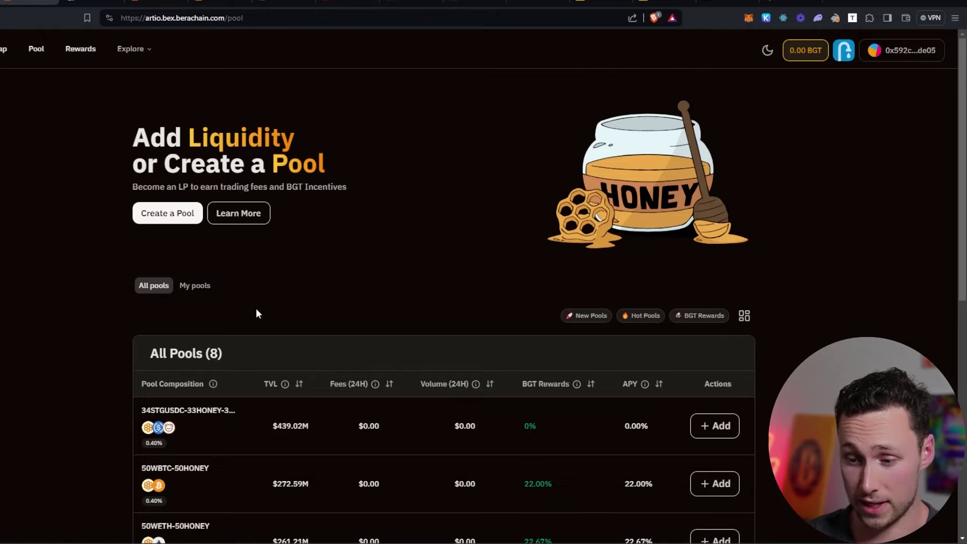
scroll(256, 308, down, 3)
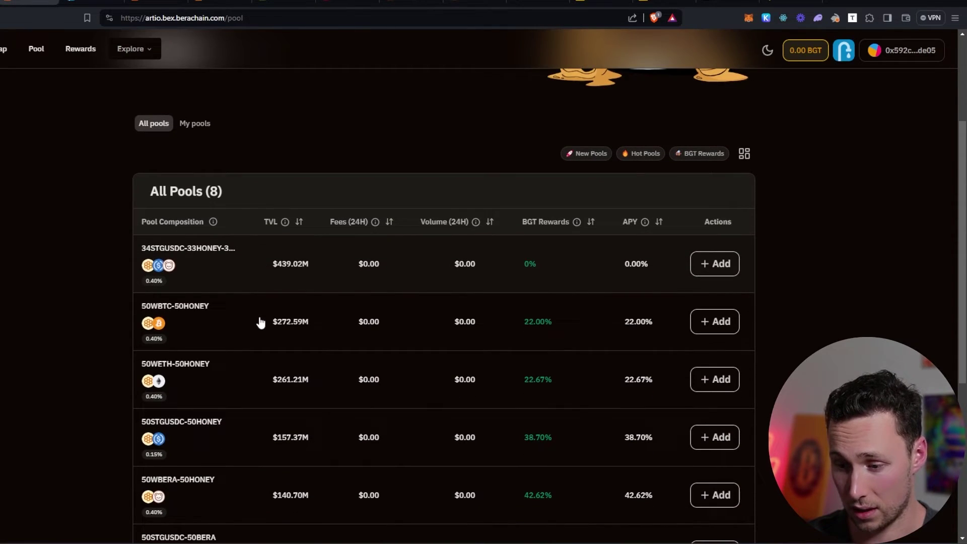
scroll(260, 323, down, 1)
scroll(255, 338, down, 1)
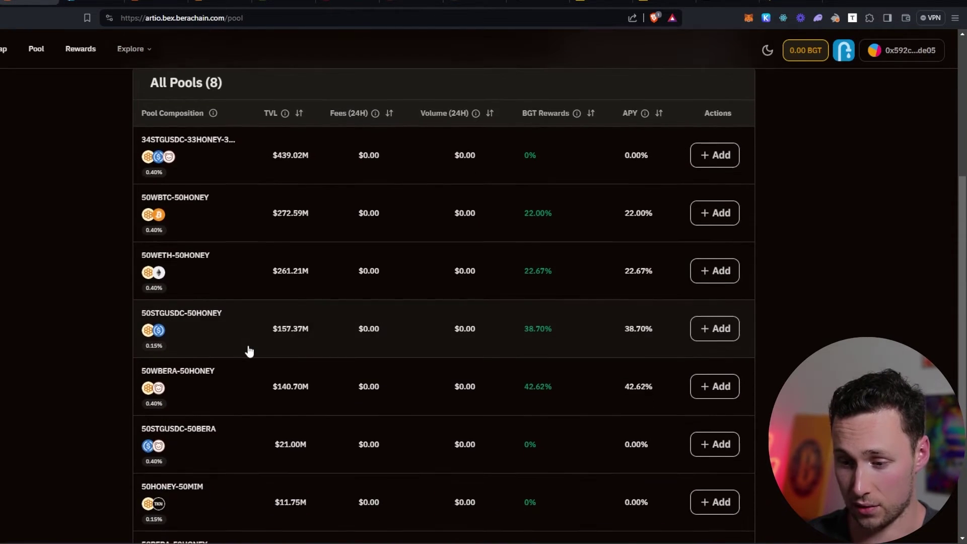
scroll(249, 351, down, 1)
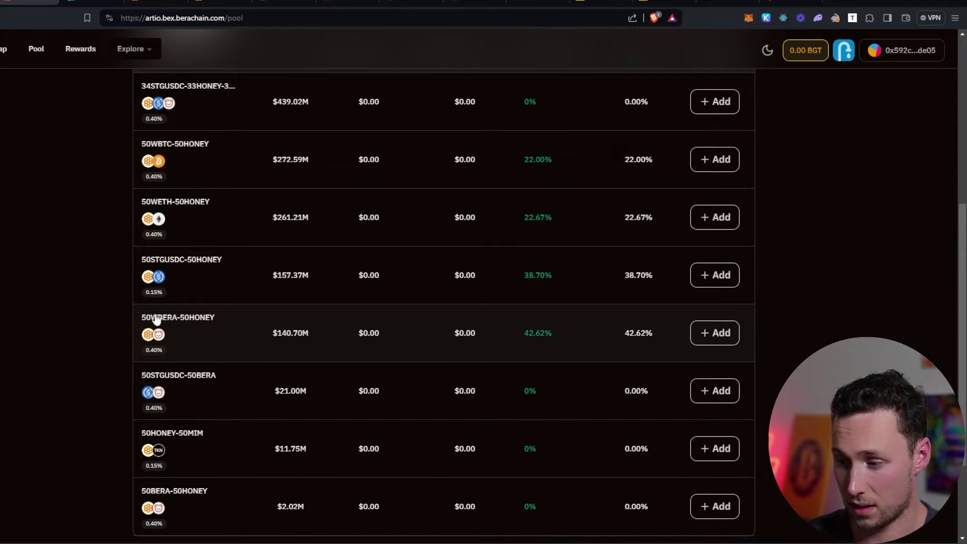
click(730, 333)
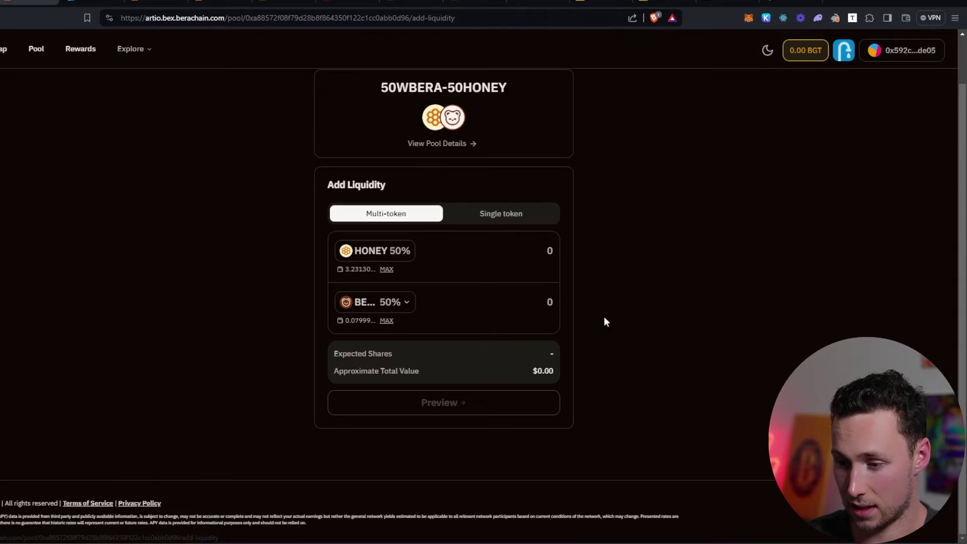
Step: Deposit the full HONEY balance with 0.02 BERA and preview the LP addition
click(388, 269)
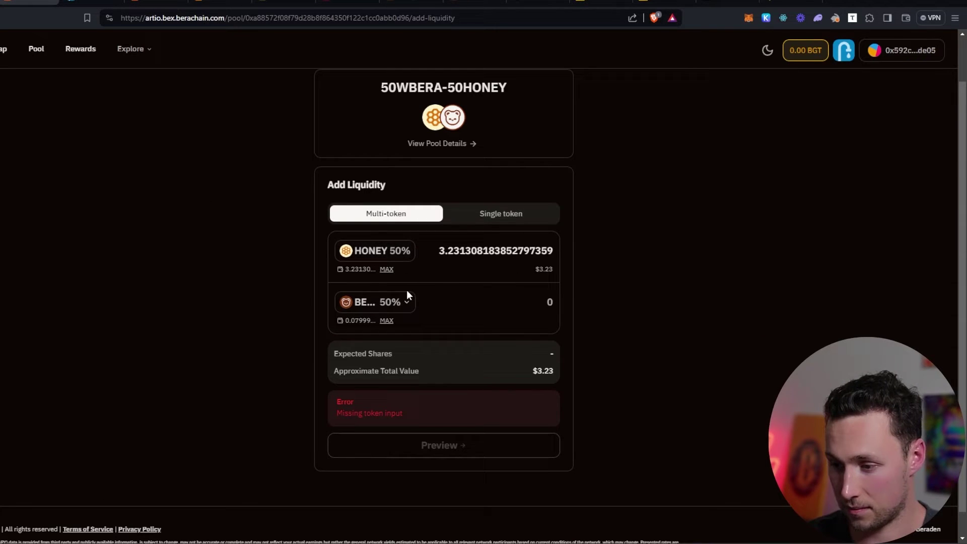
click(392, 322)
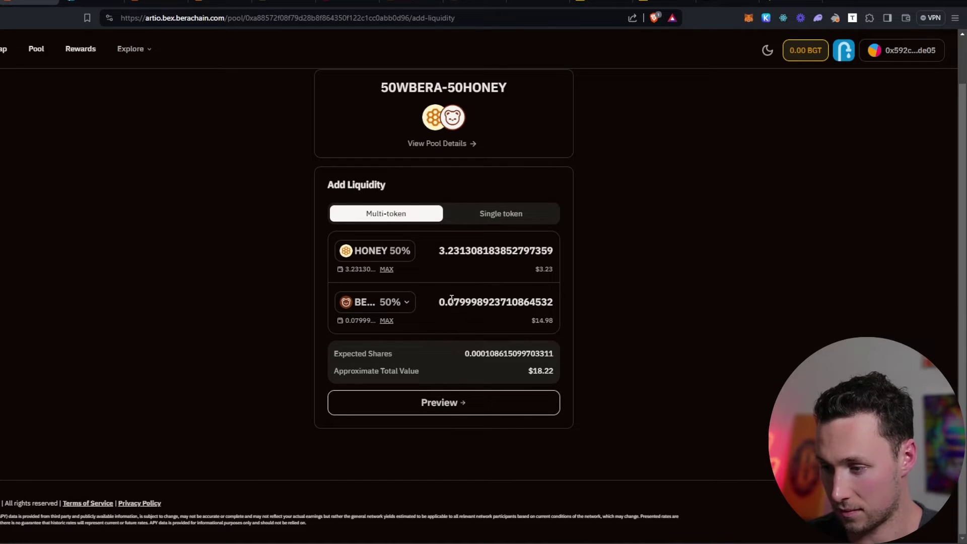
drag(453, 302, 624, 300)
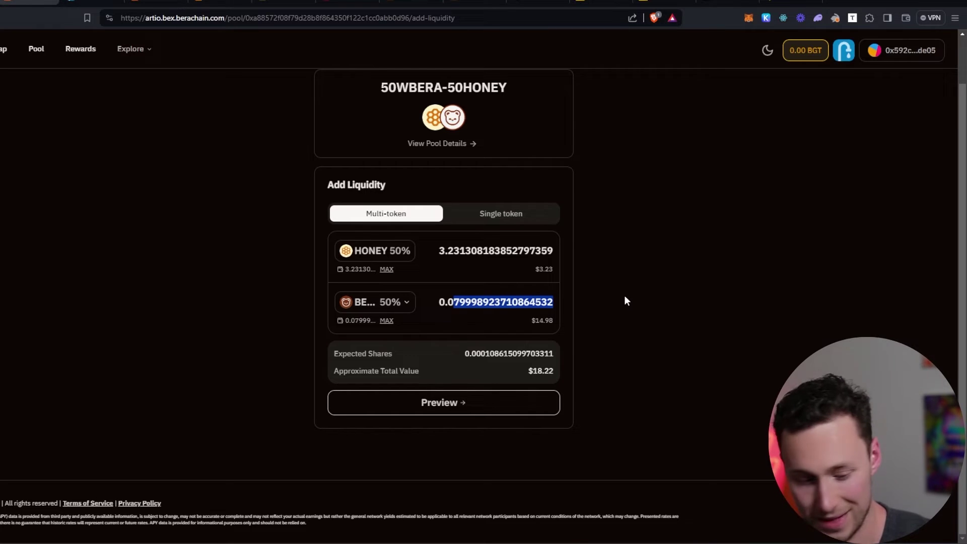
text(2)
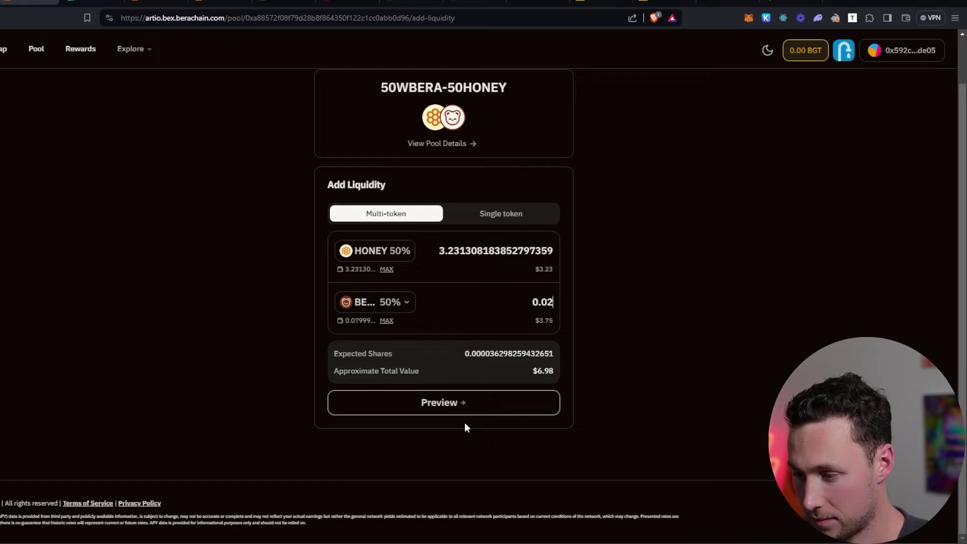
click(462, 409)
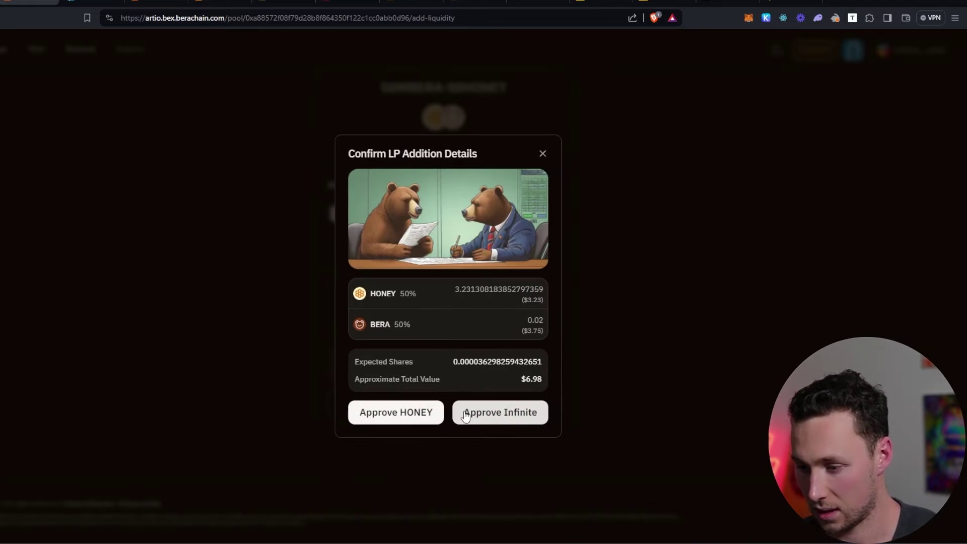
Step: Approve HONEY and WBERA spending in MetaMask, then confirm the add-liquidity transaction
click(402, 418)
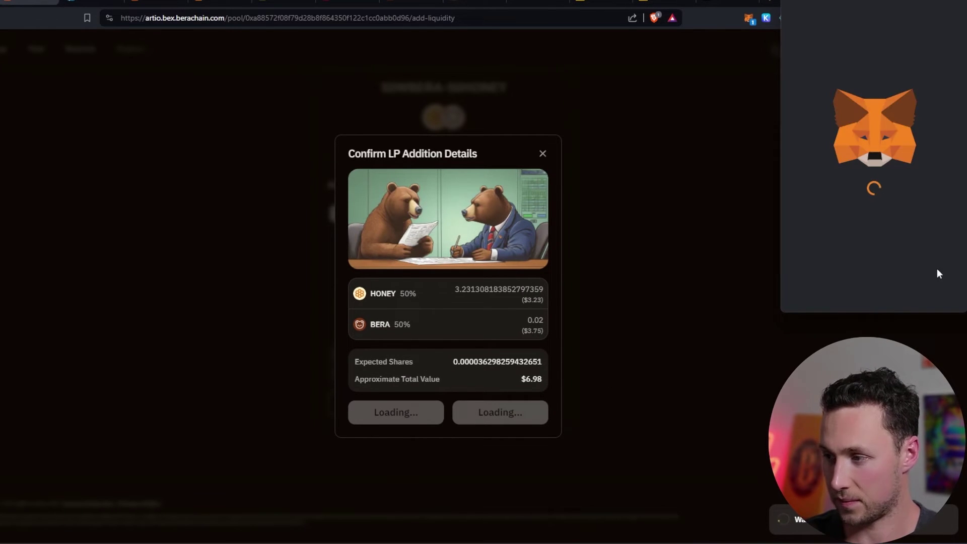
scroll(921, 277, down, 2)
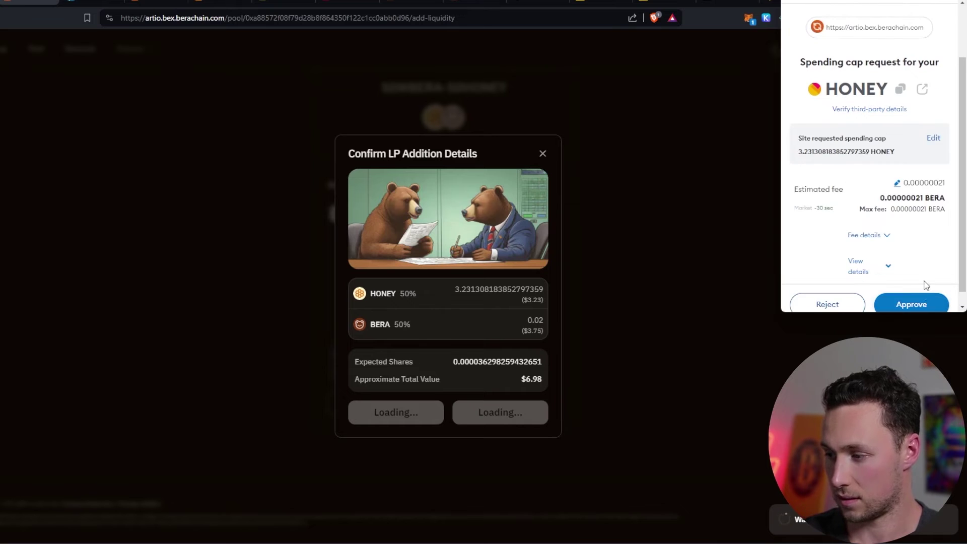
click(914, 304)
click(394, 419)
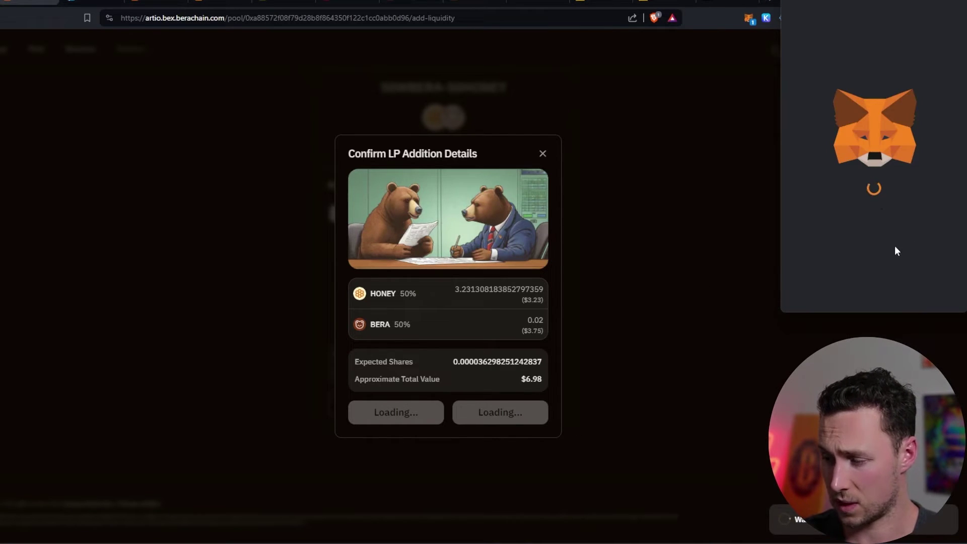
scroll(895, 250, down, 2)
click(910, 297)
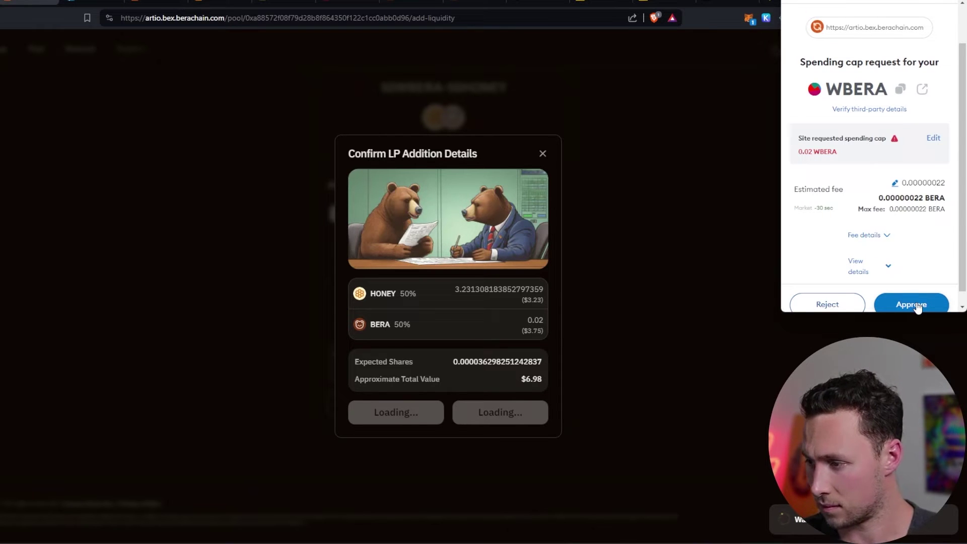
click(916, 305)
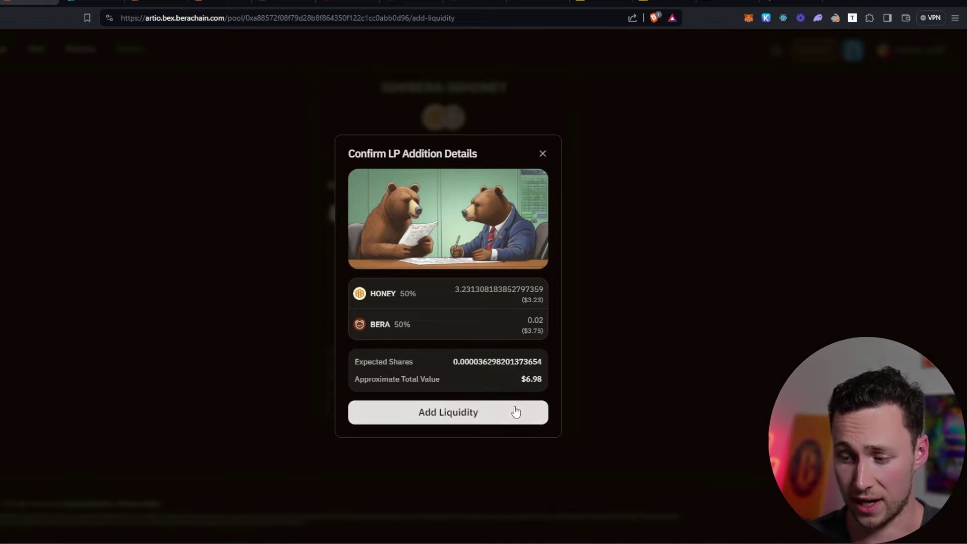
click(482, 415)
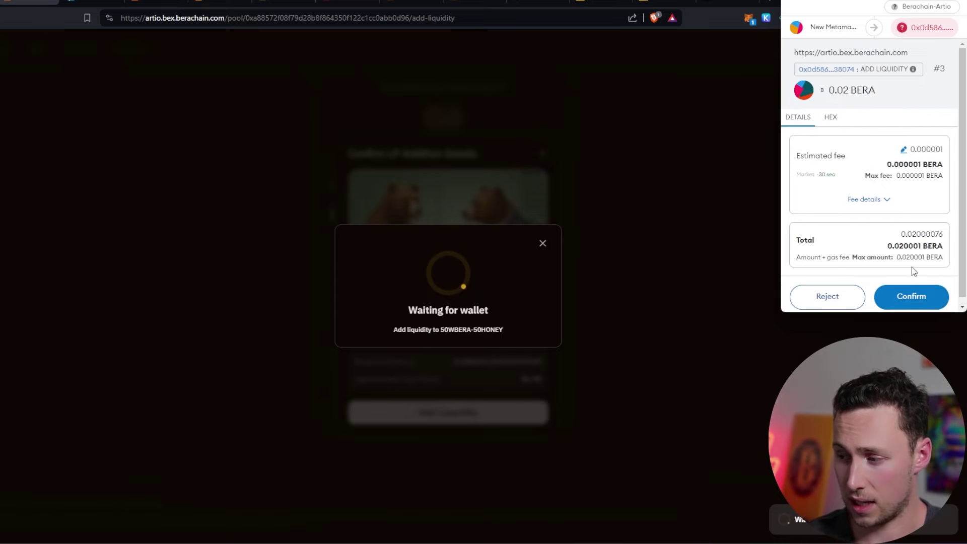
click(918, 300)
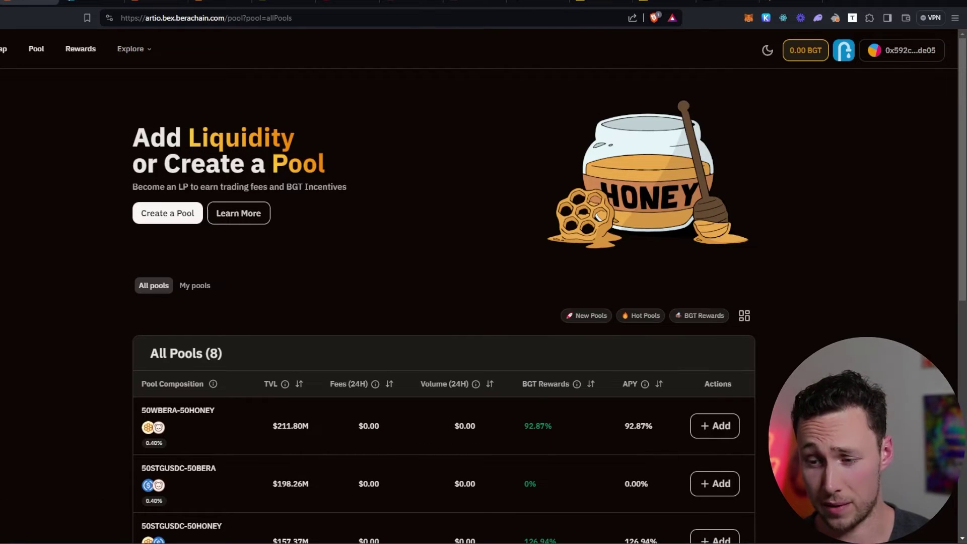
Step: Filter to My pools, then open the 50WBERA-50HONEY pool details from Rewards
click(198, 286)
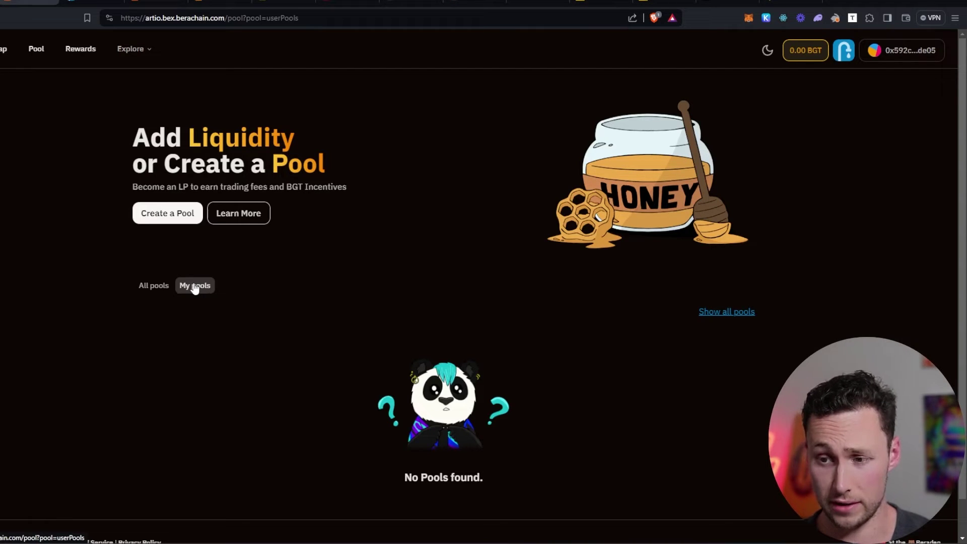
click(76, 55)
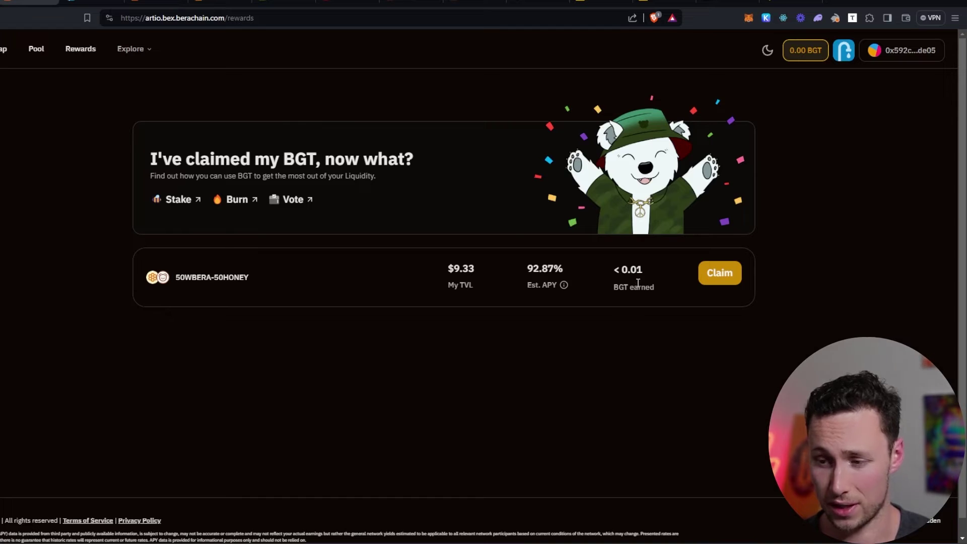
click(243, 278)
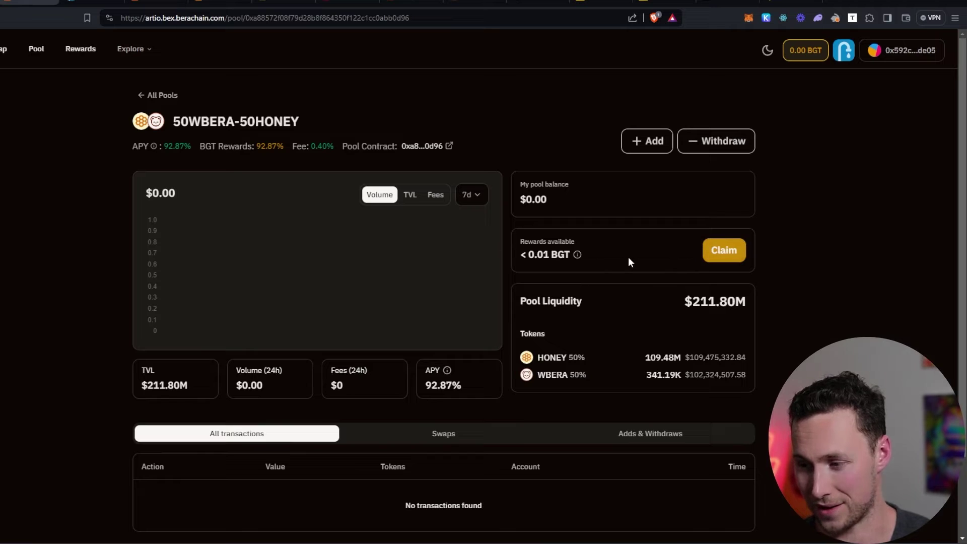
Step: Open the unclaimed BGT rewards claim, fill the MAX amount, and close it without claiming
click(720, 257)
click(381, 292)
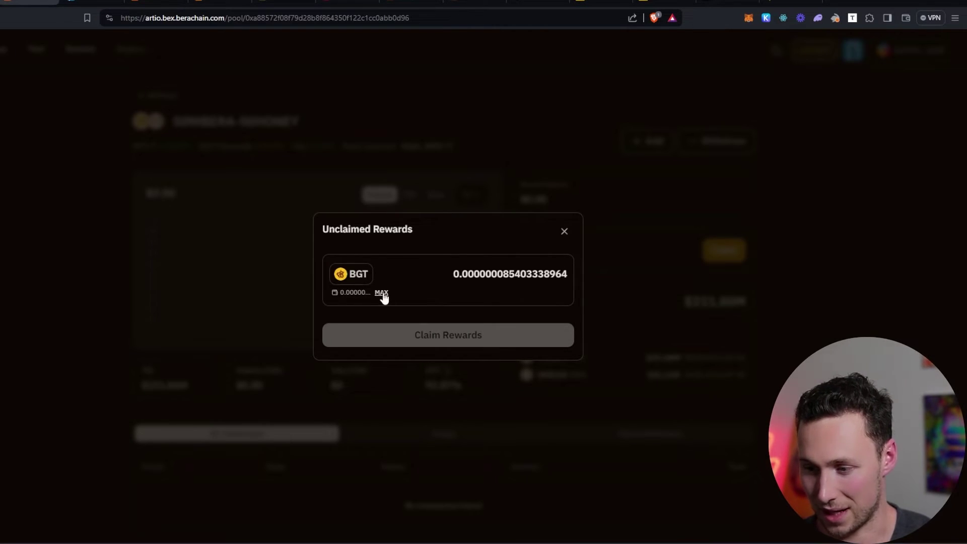
click(565, 233)
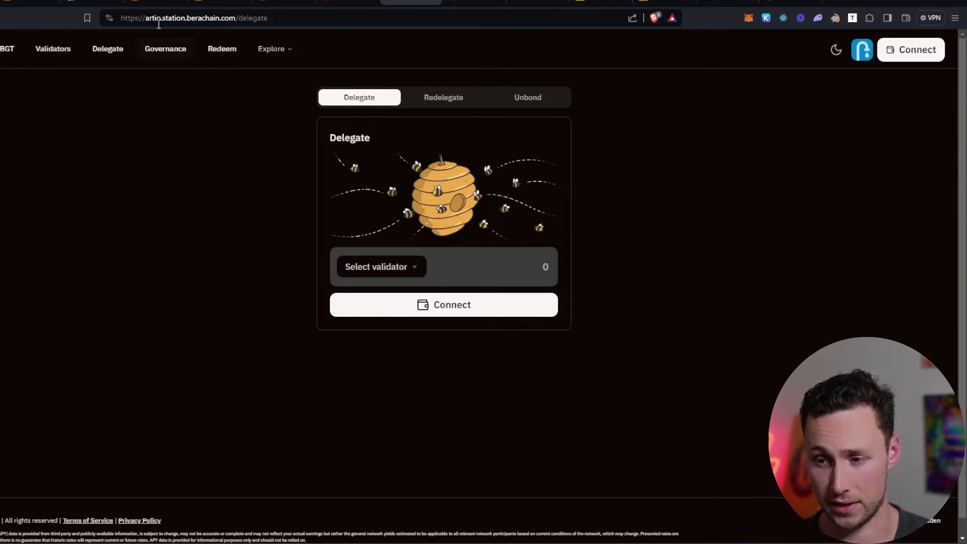
Step: Open the Validators list in Berachain Station and reload it
double_click(154, 19)
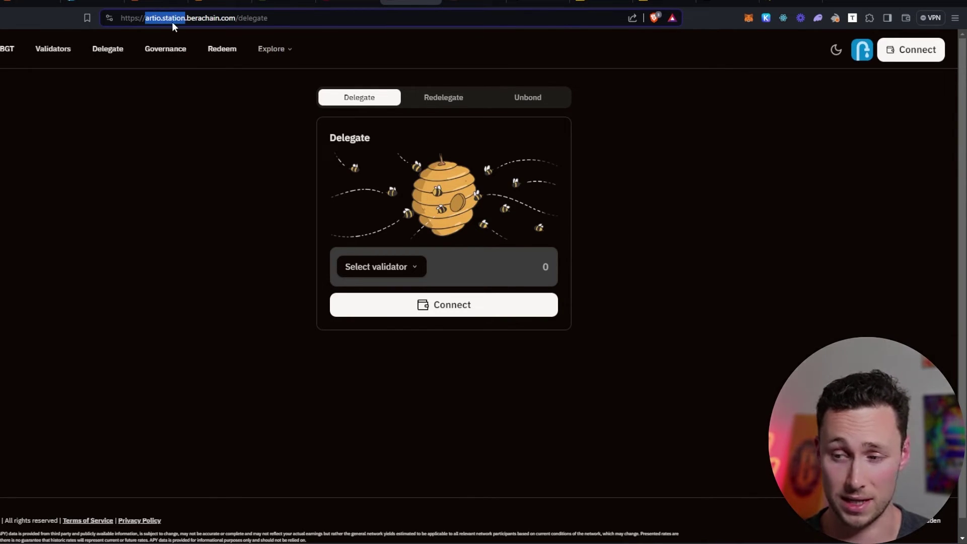
click(240, 25)
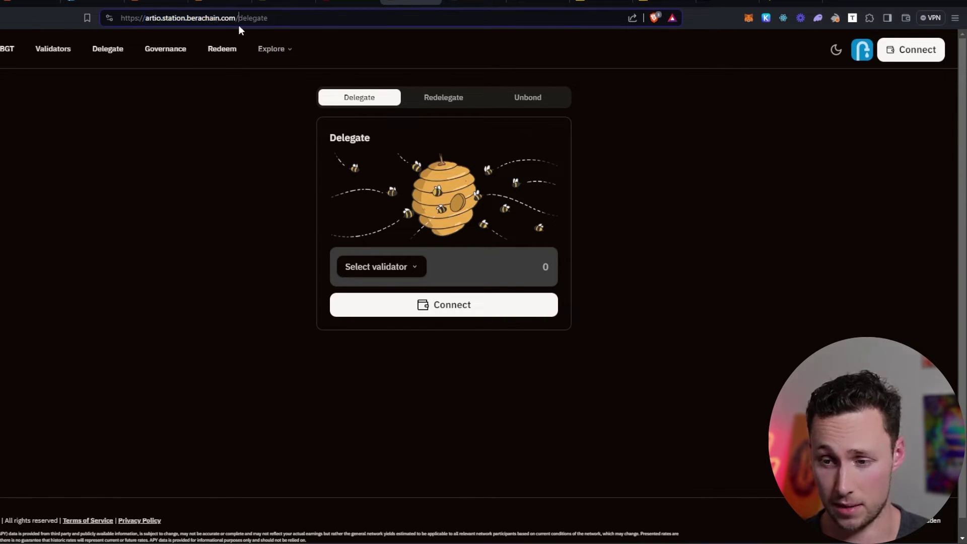
click(8, 50)
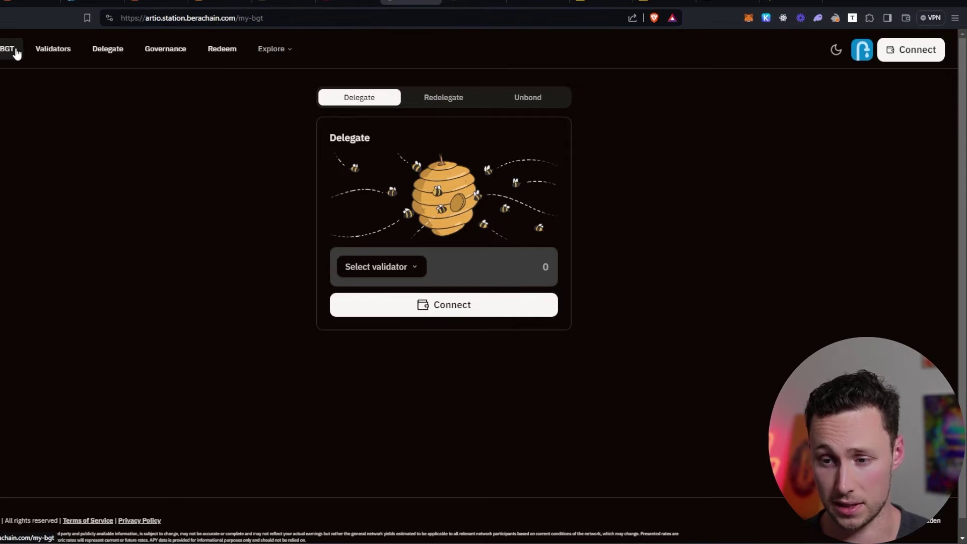
click(50, 59)
click(112, 56)
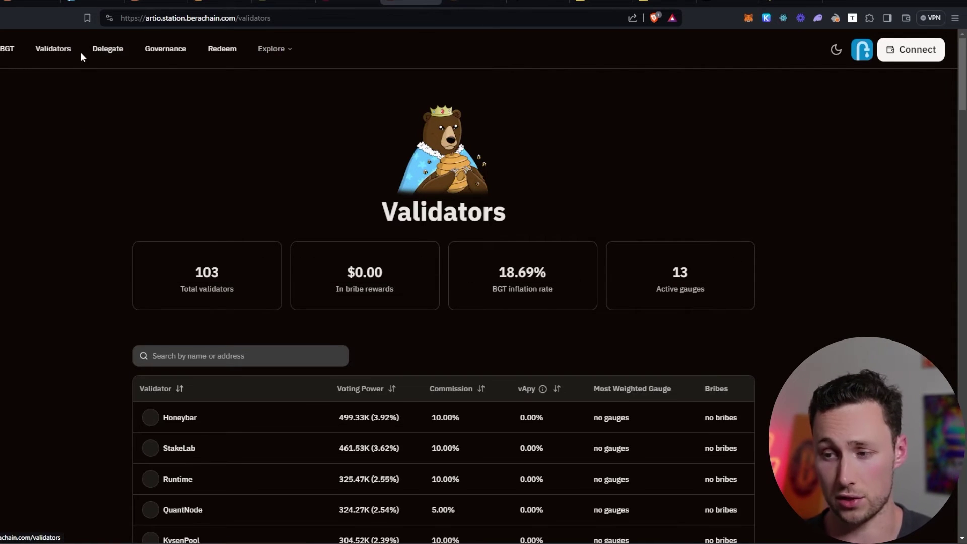
click(79, 52)
Step: Connect the MetaMask wallet account to Berachain Station
click(925, 45)
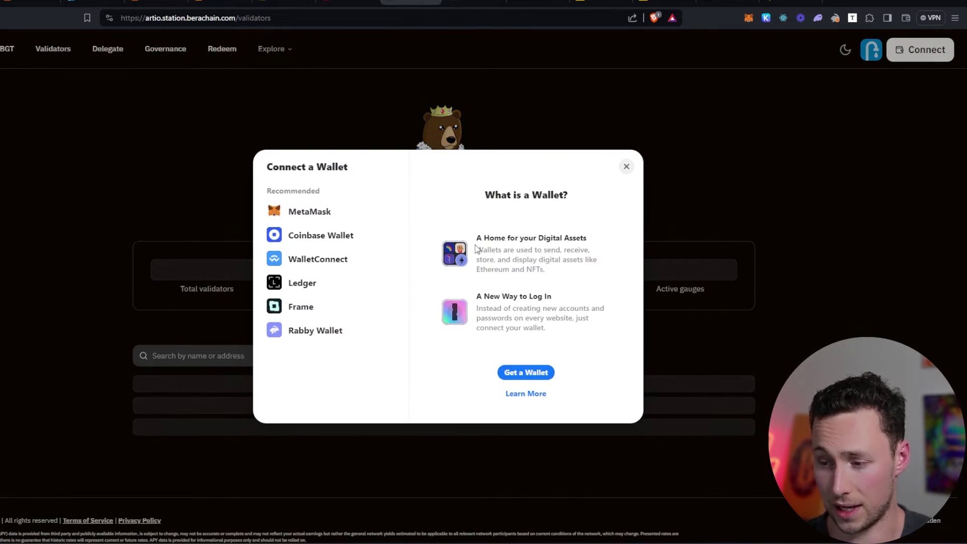
click(323, 214)
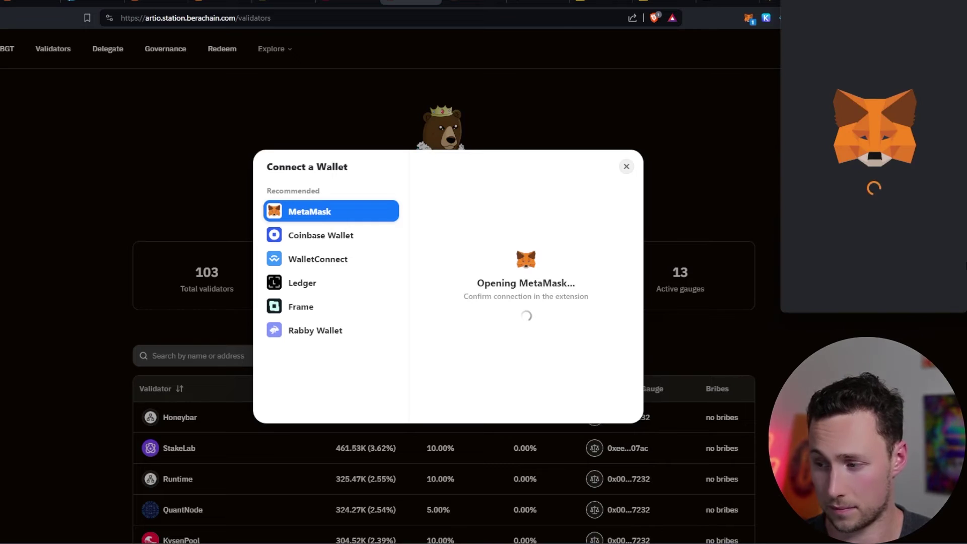
scroll(952, 242, down, 1)
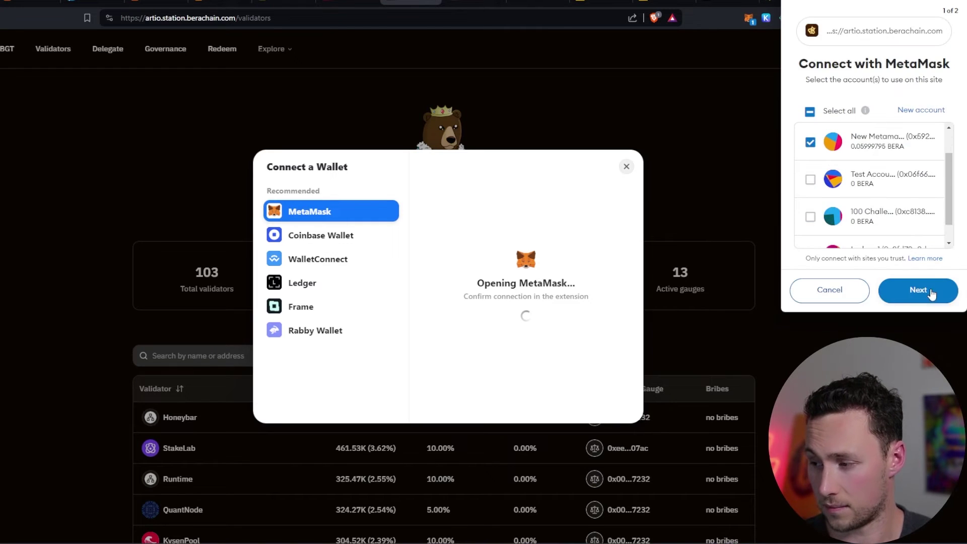
click(933, 284)
click(929, 292)
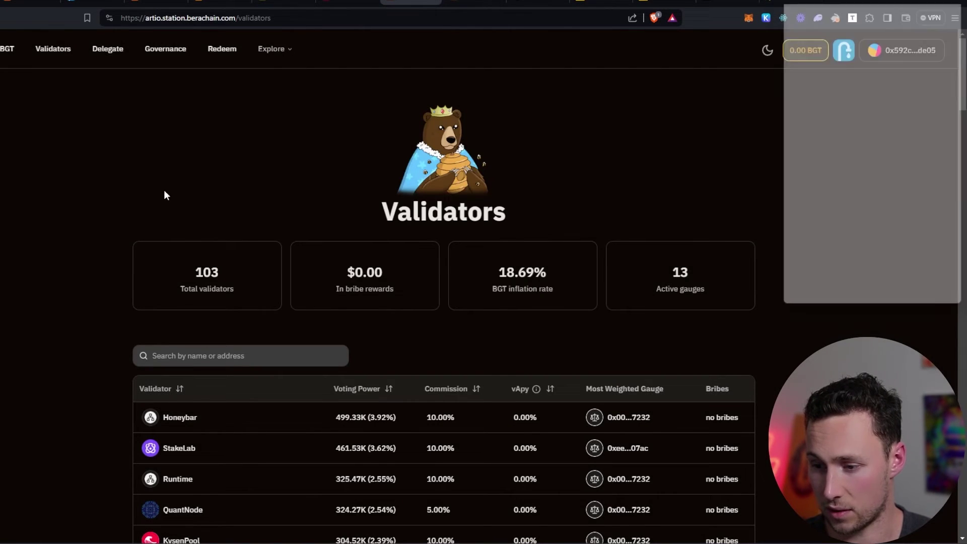
Step: Scroll through the 103-validator table ranked by voting power, Honeybar on top
scroll(168, 188, down, 2)
scroll(173, 203, down, 1)
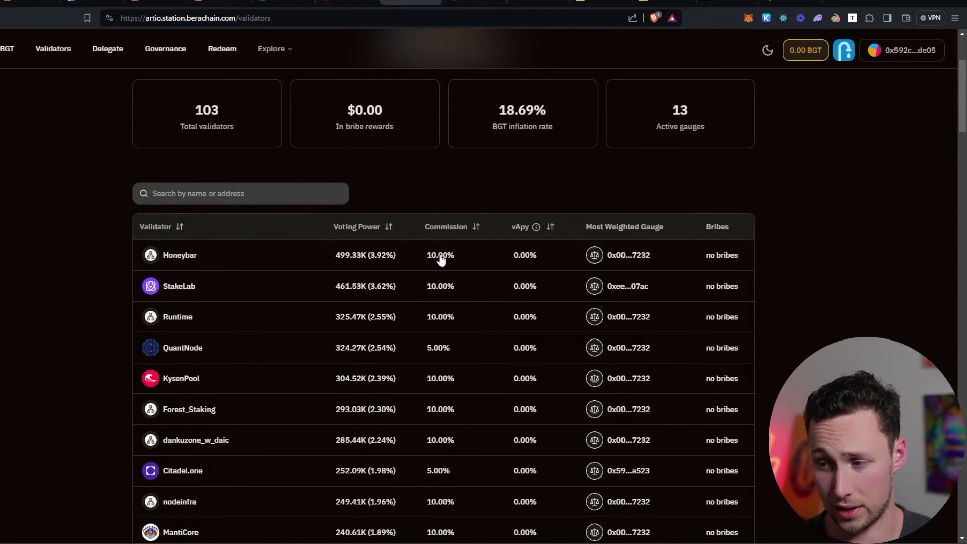
scroll(287, 313, up, 2)
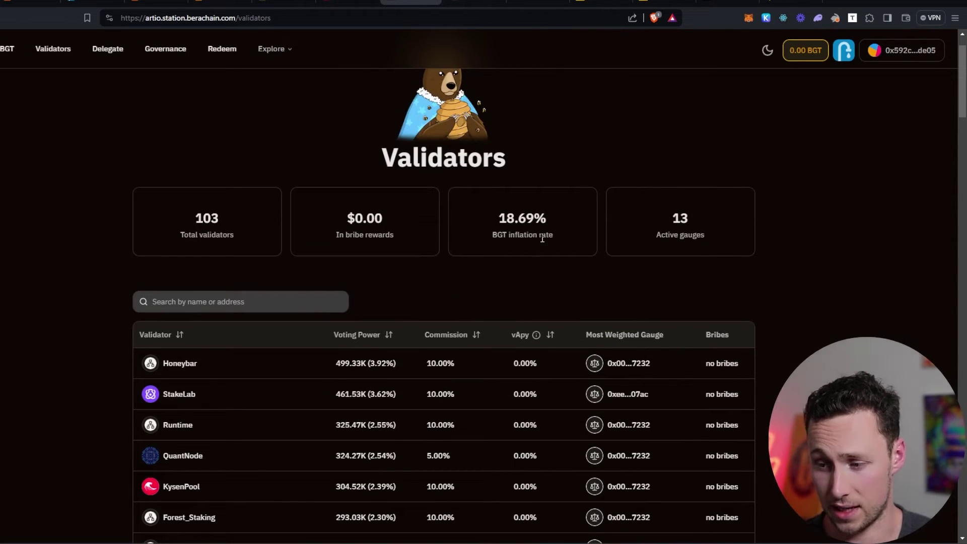
scroll(249, 291, down, 1)
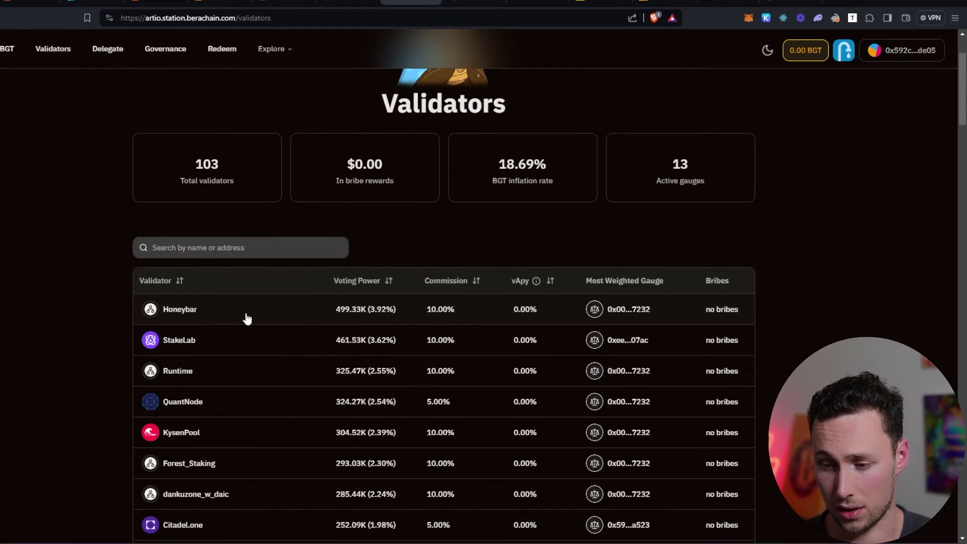
scroll(250, 317, down, 1)
scroll(198, 328, down, 1)
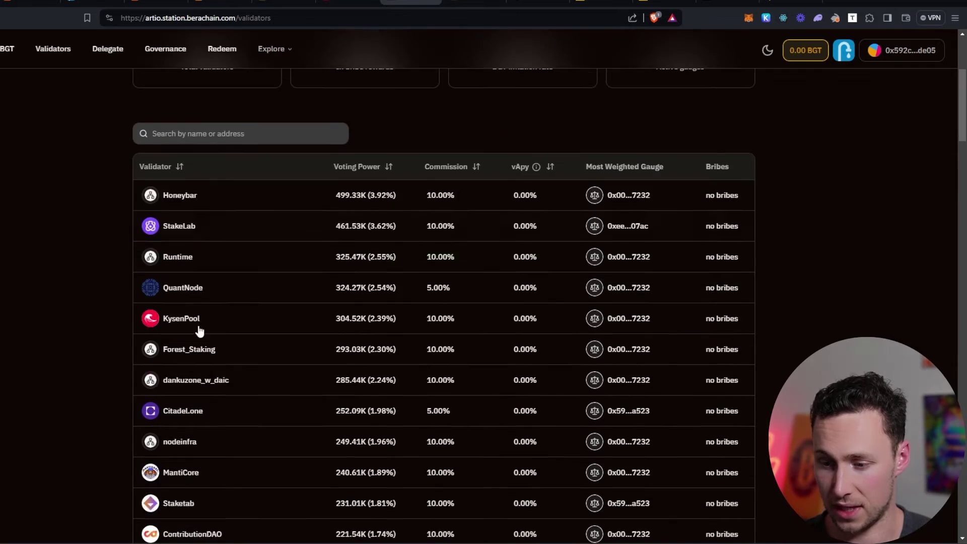
scroll(212, 248, up, 1)
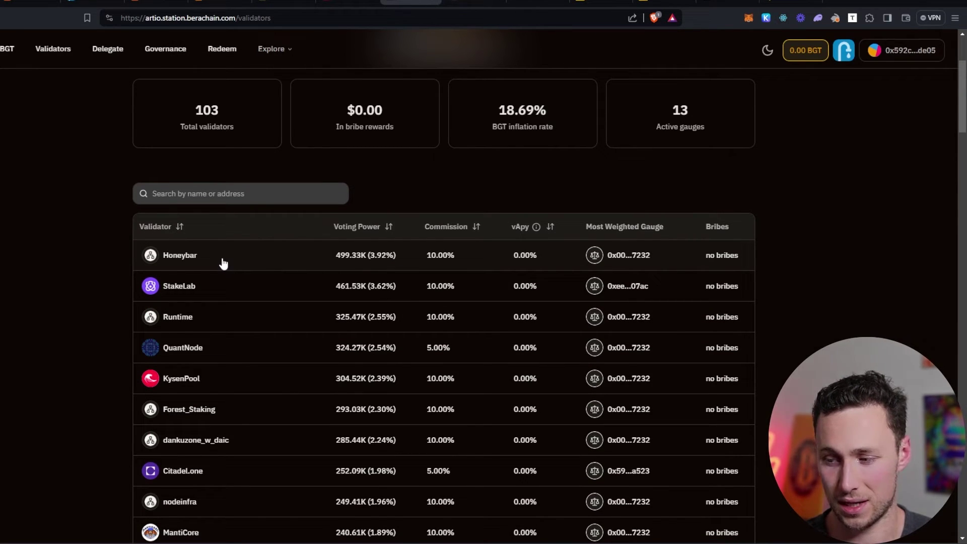
Step: View Honeybar's validator details and delegate form, then the Governance proposals page
click(222, 260)
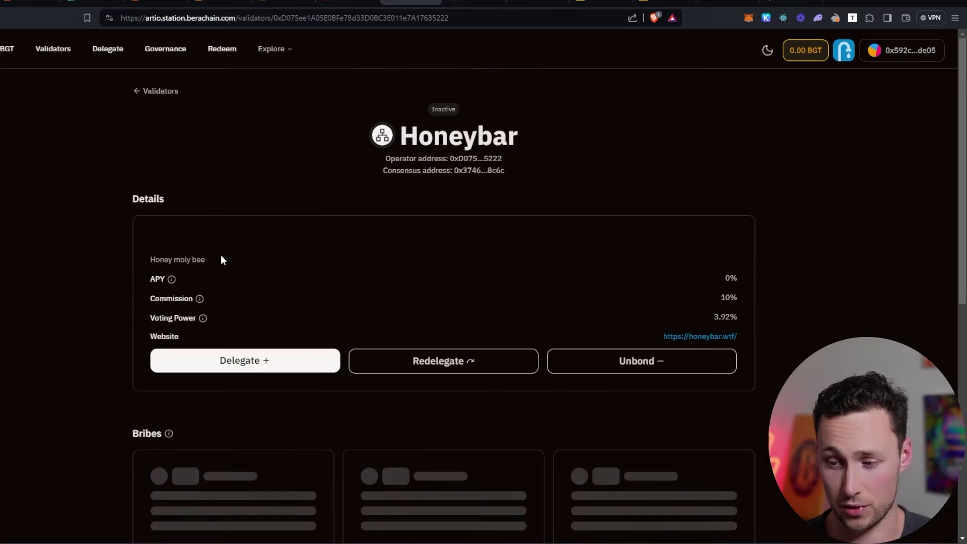
click(263, 370)
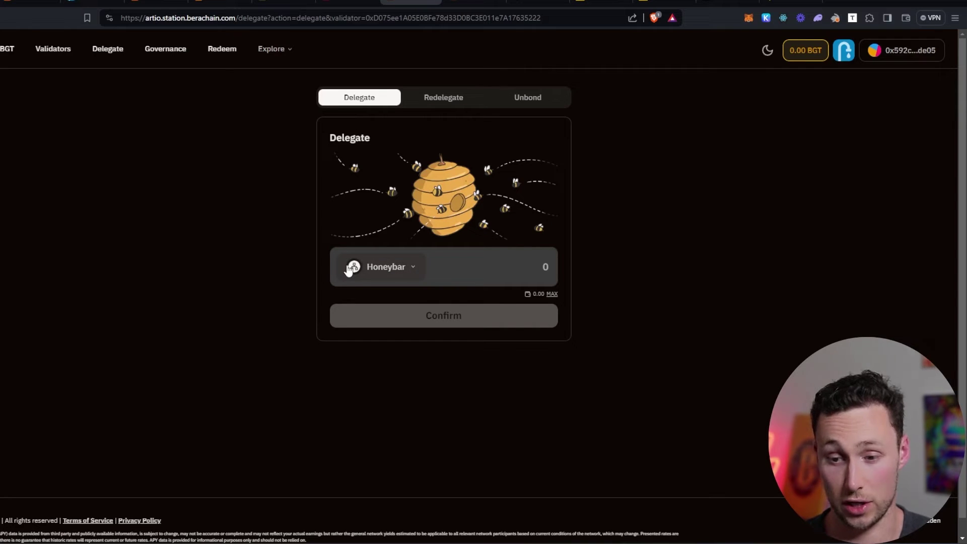
click(173, 52)
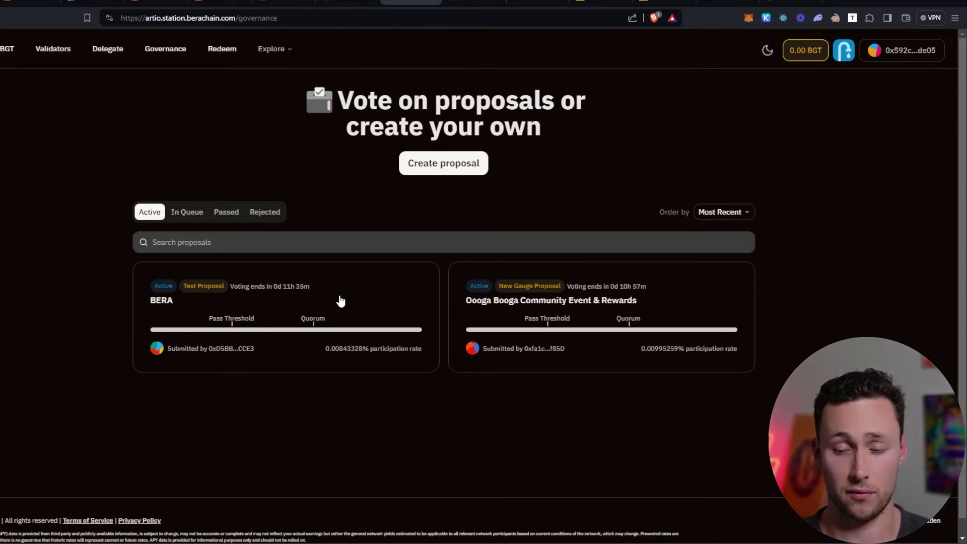
Step: Switch to the artio.honey.berachain.com Honey mint tab with Ctrl+4
key(ctrl+4)
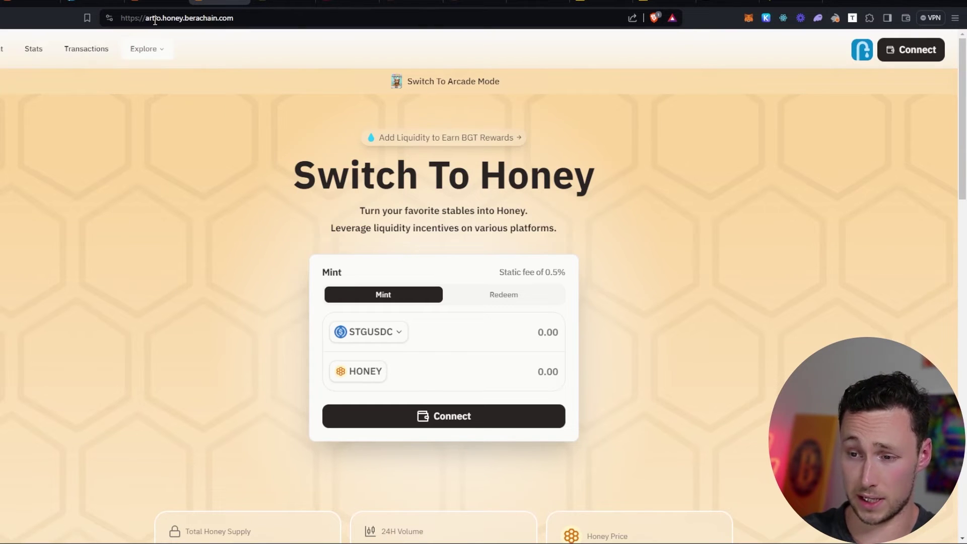
Step: Connect the MetaMask wallet to the Honey mint page
double_click(171, 17)
drag(189, 17, 235, 18)
click(235, 17)
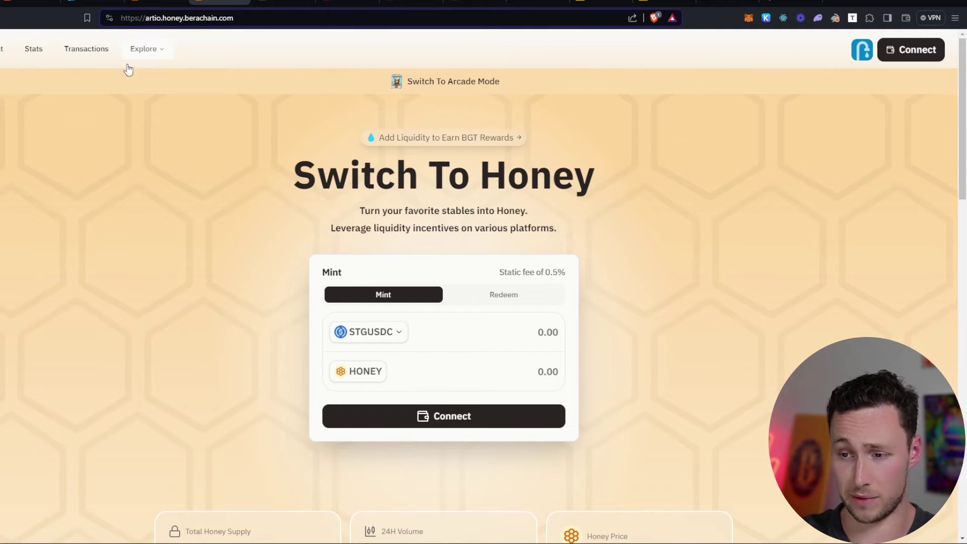
click(914, 49)
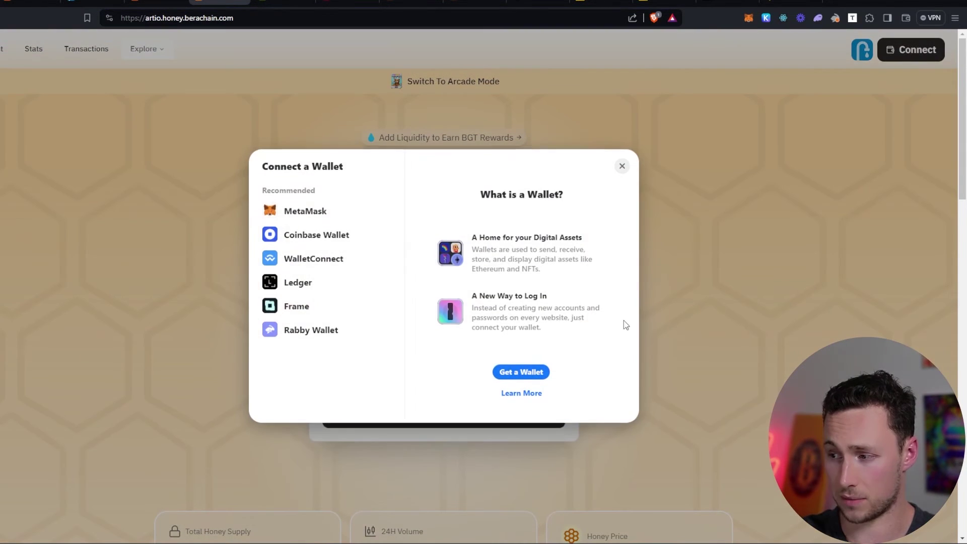
click(336, 218)
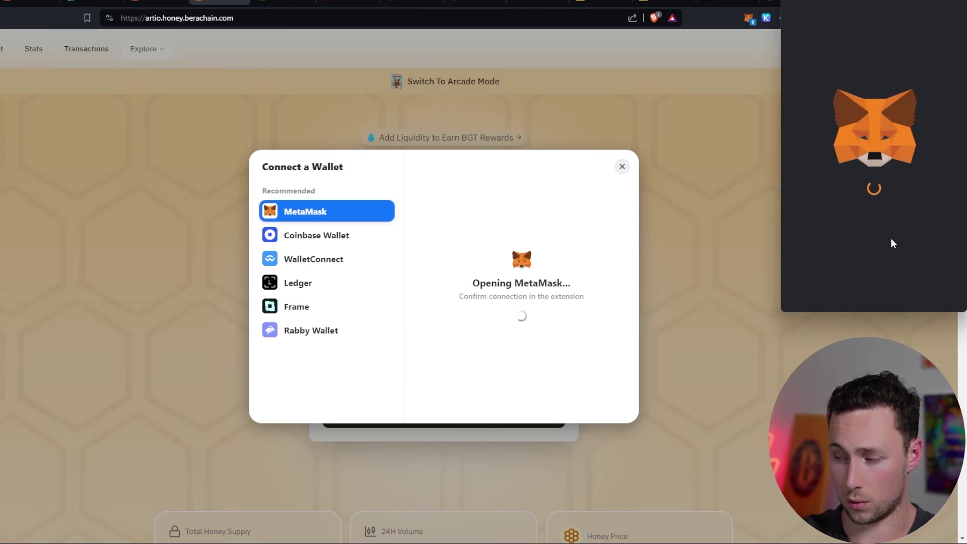
click(952, 288)
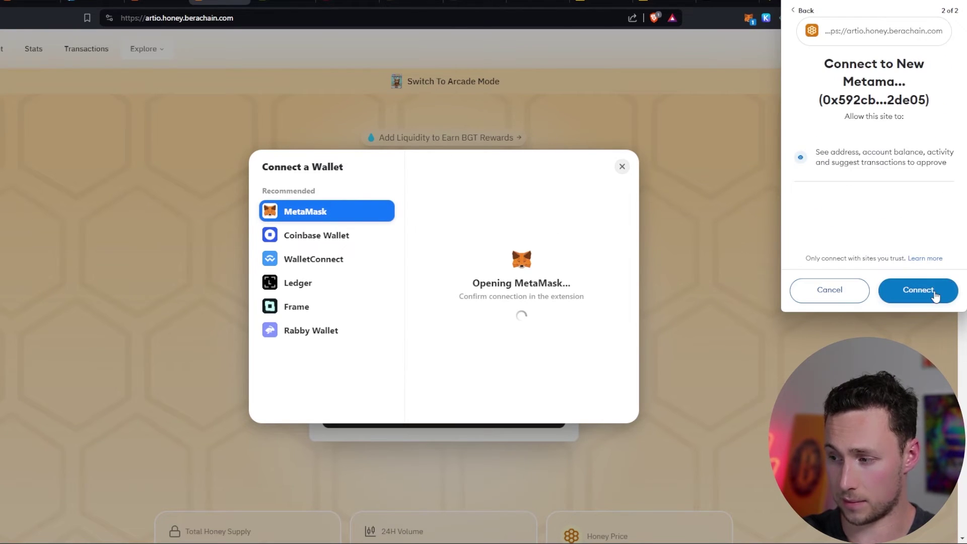
click(952, 289)
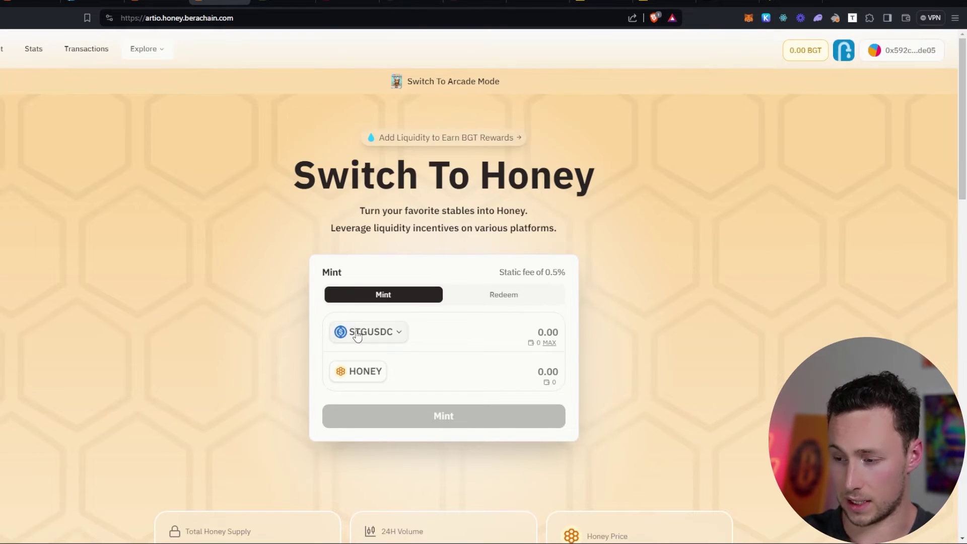
Step: Check the mintable token list, then move to the Bend dashboard tab
click(361, 331)
click(564, 249)
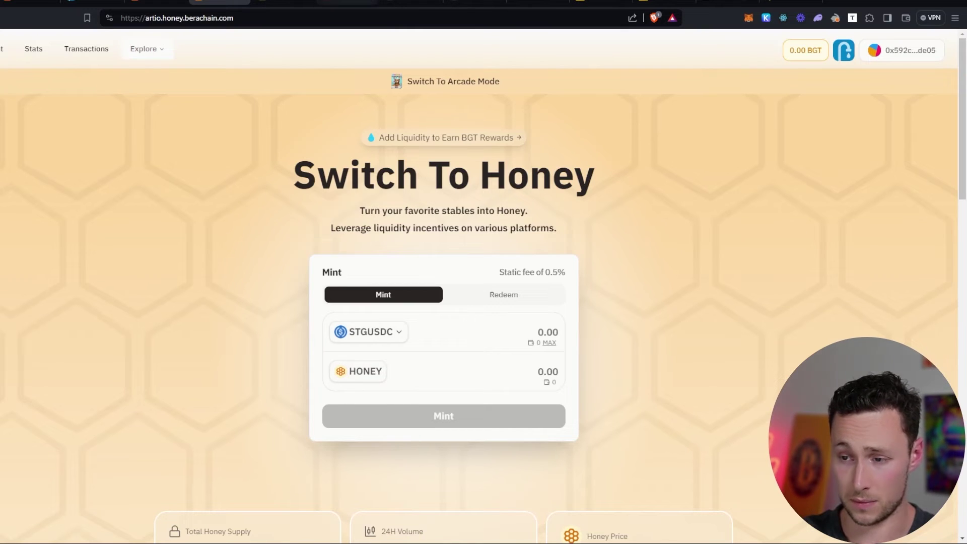
click(284, 2)
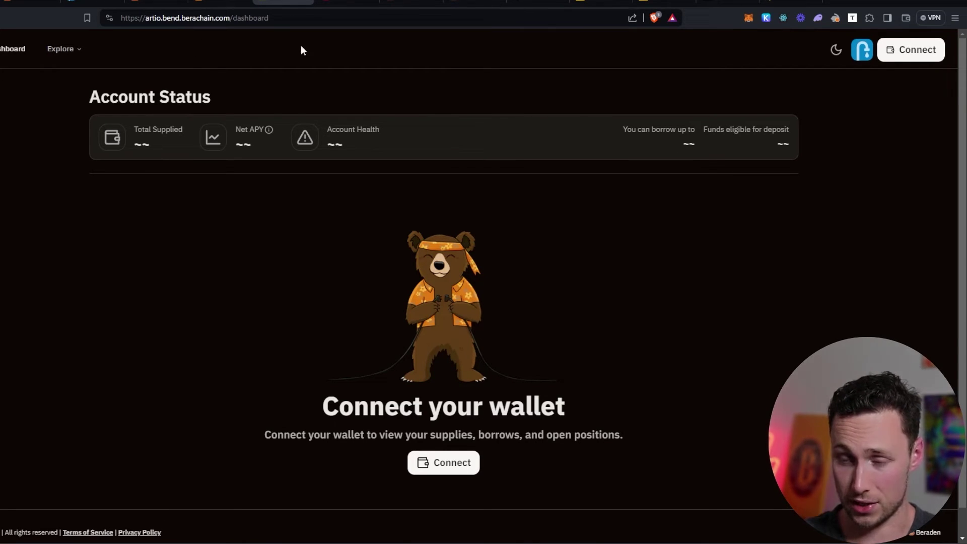
Step: Connect MetaMask to Bend and review the $0.00 supplied dashboard with WBTC and WETH
click(910, 57)
click(339, 223)
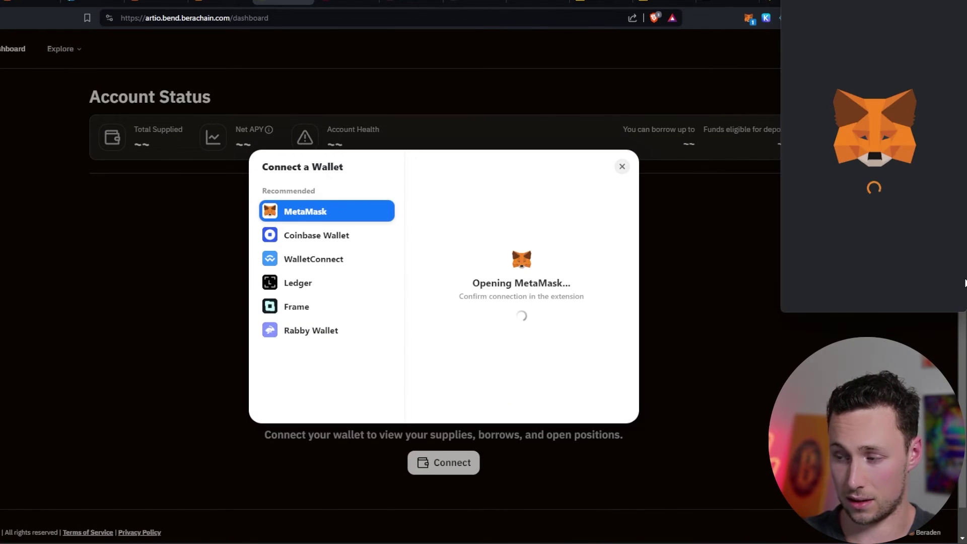
click(924, 295)
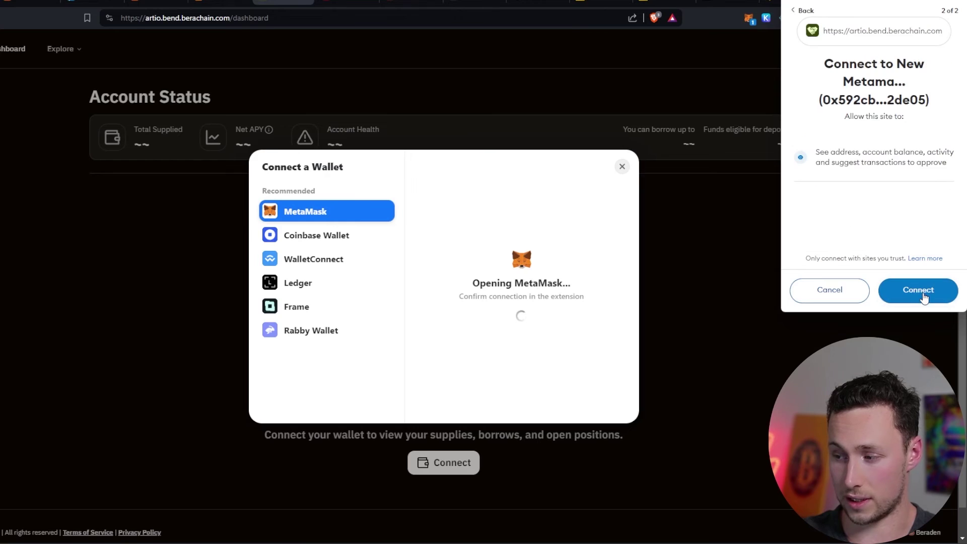
click(924, 295)
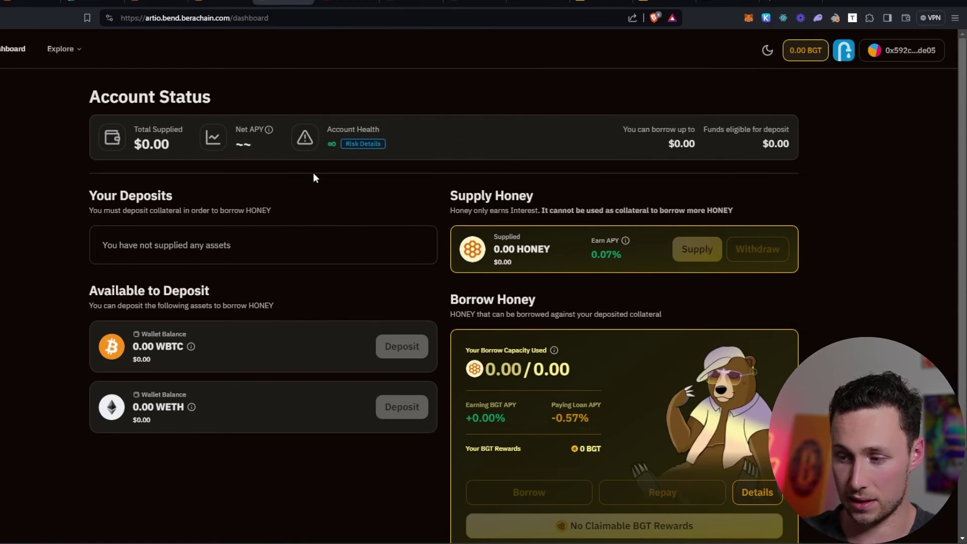
scroll(449, 228, down, 1)
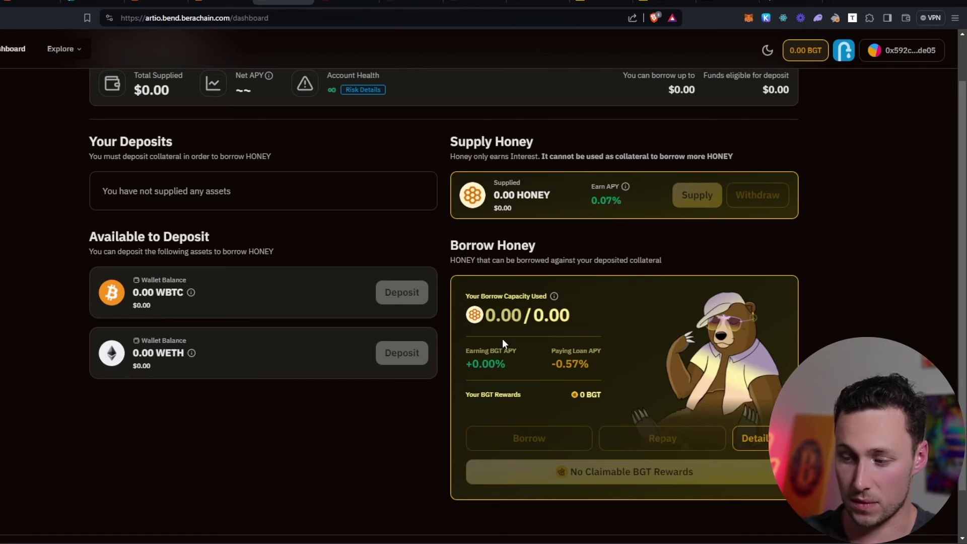
scroll(570, 348, down, 1)
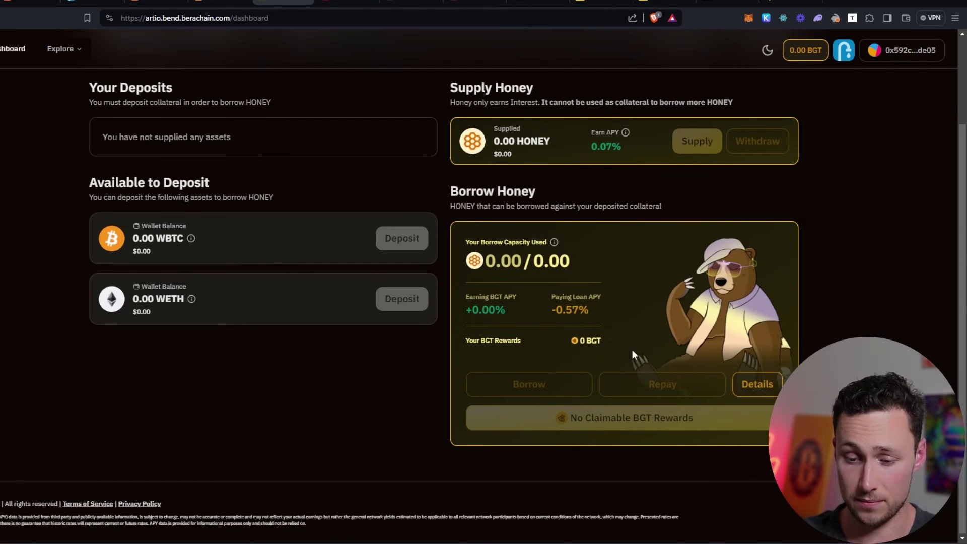
scroll(373, 232, up, 2)
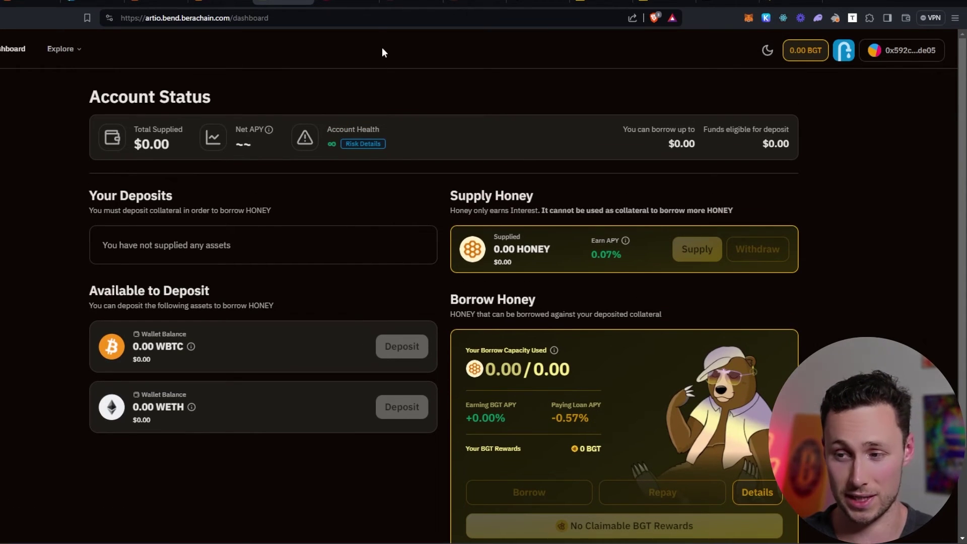
Step: Open Berps ETH-USDC, glance at all markets, and drag leverage to 100x
click(346, 1)
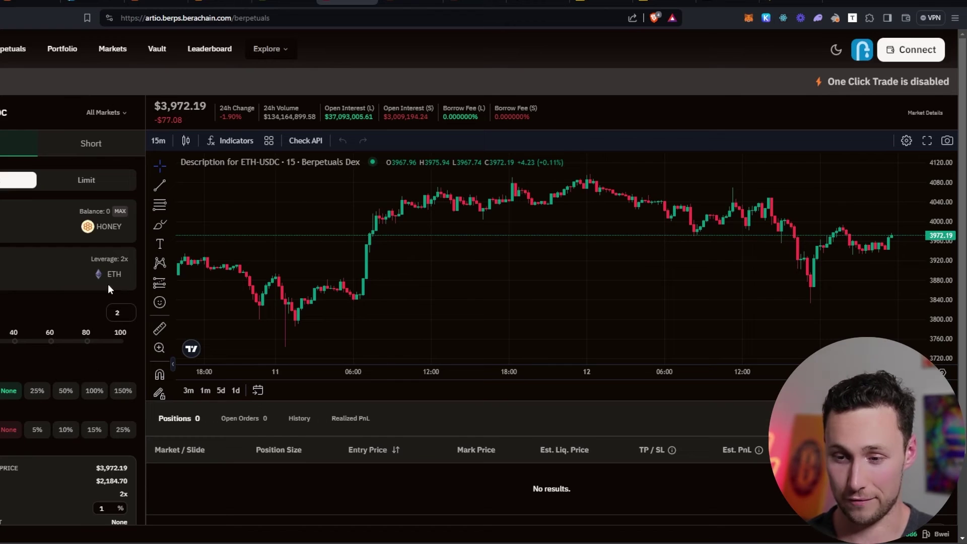
click(15, 113)
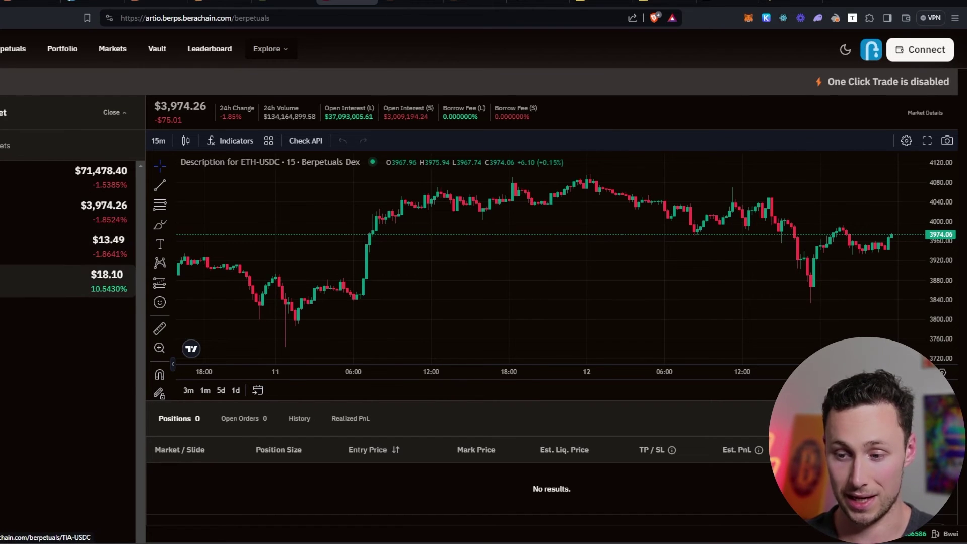
click(24, 126)
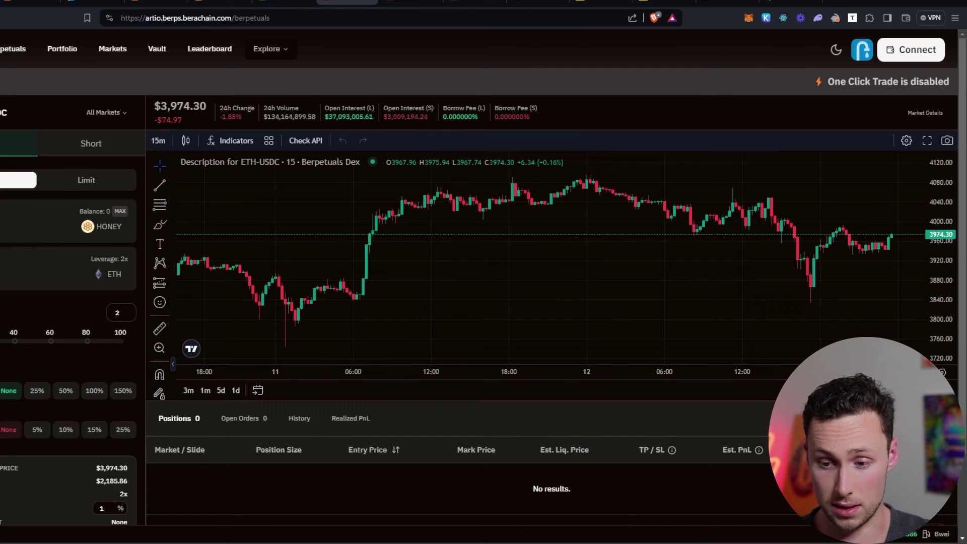
drag(11, 346, 144, 346)
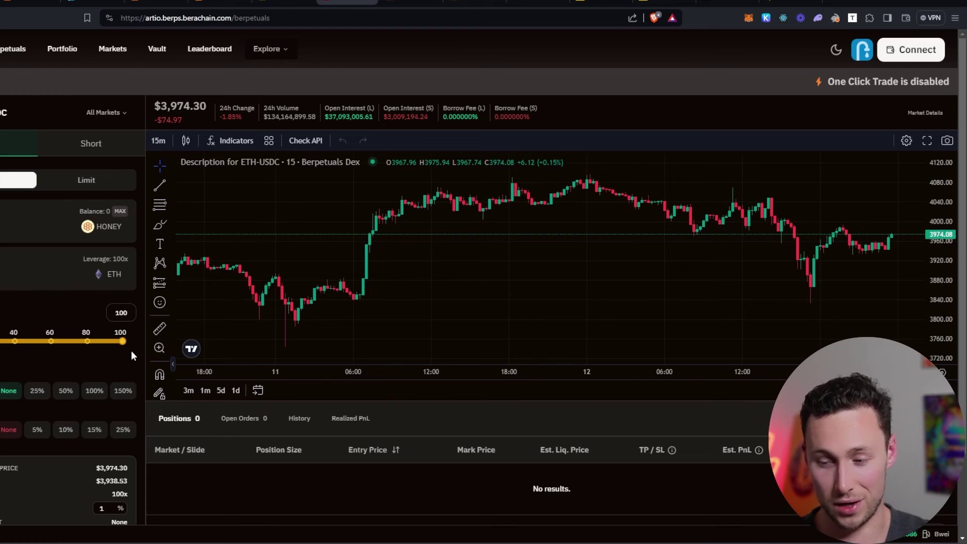
mouse_move(131, 351)
mouse_down()
mouse_move(0, 349)
mouse_move(141, 354)
mouse_move(41, 351)
mouse_move(127, 352)
mouse_up()
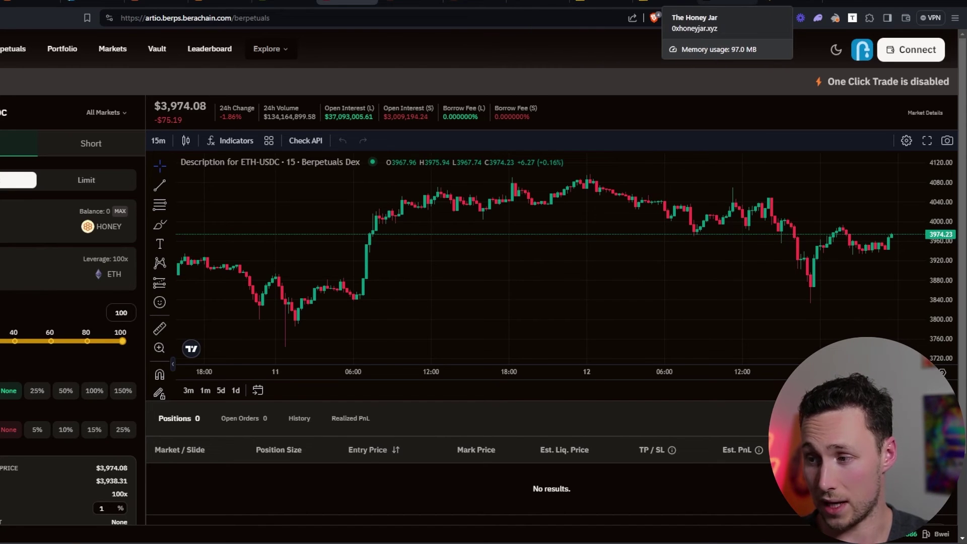
Step: Open Beranames' create page and experiment with letters and emojis in the name, then clear them
click(791, 3)
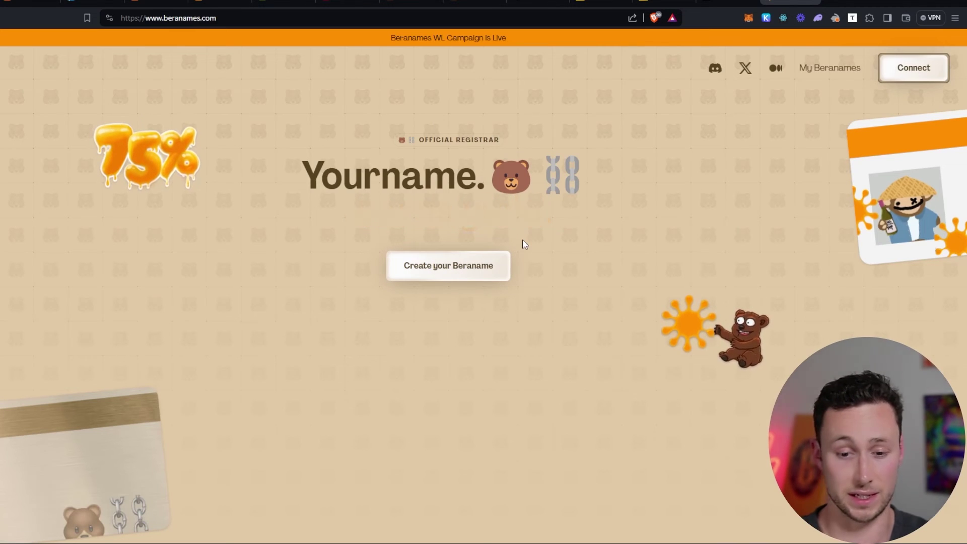
click(470, 264)
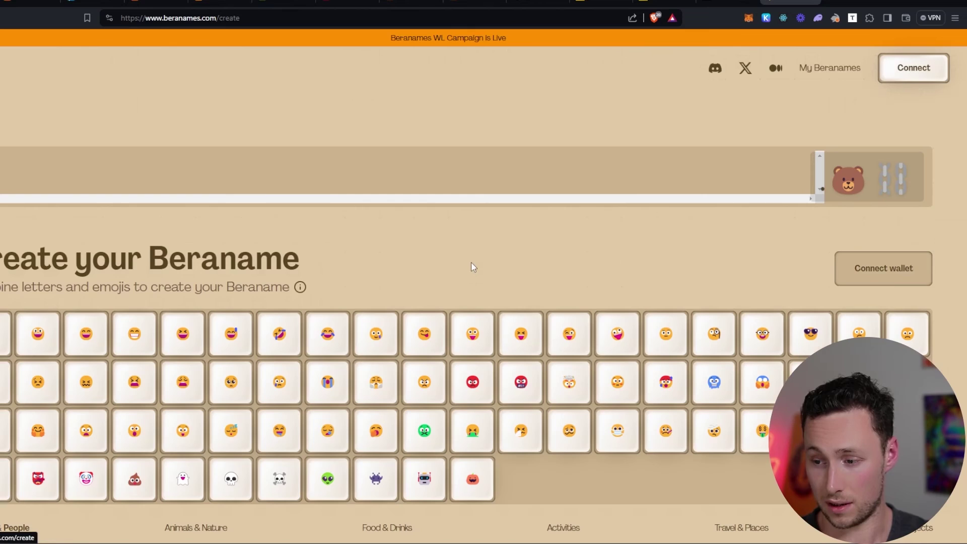
click(42, 333)
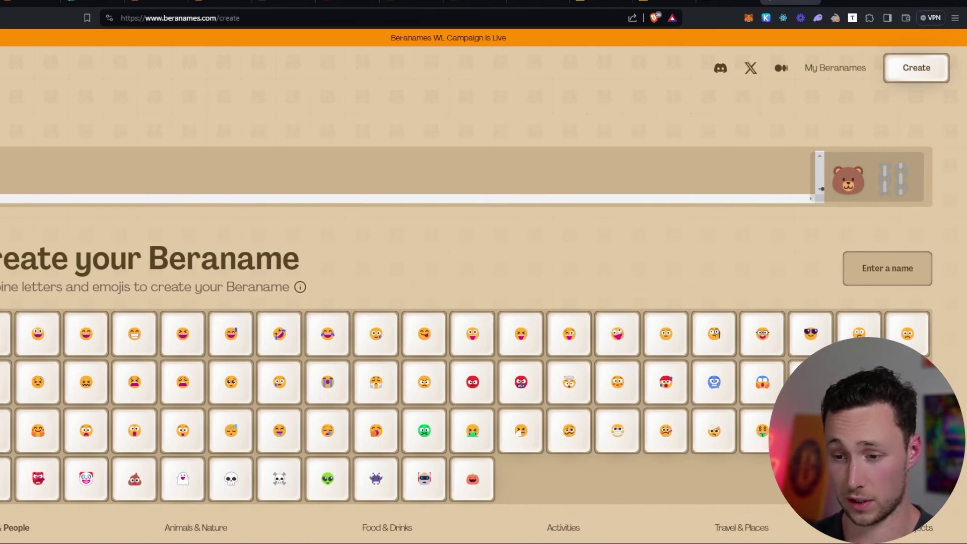
text(patric)
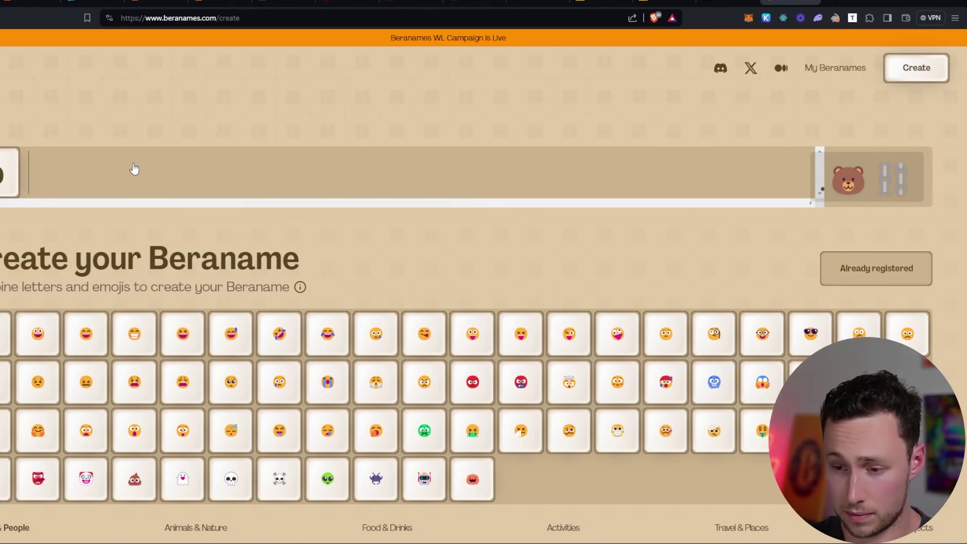
text(k)
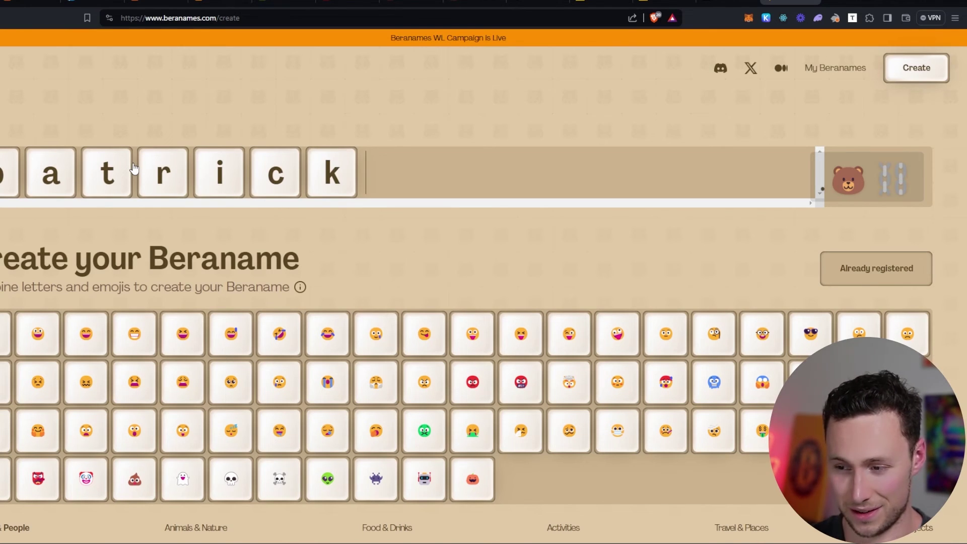
key(BackSpace)
key(BackSpace)
key(BackSpace)
key(BackSpace)
key(BackSpace)
key(BackSpace)
key(BackSpace)
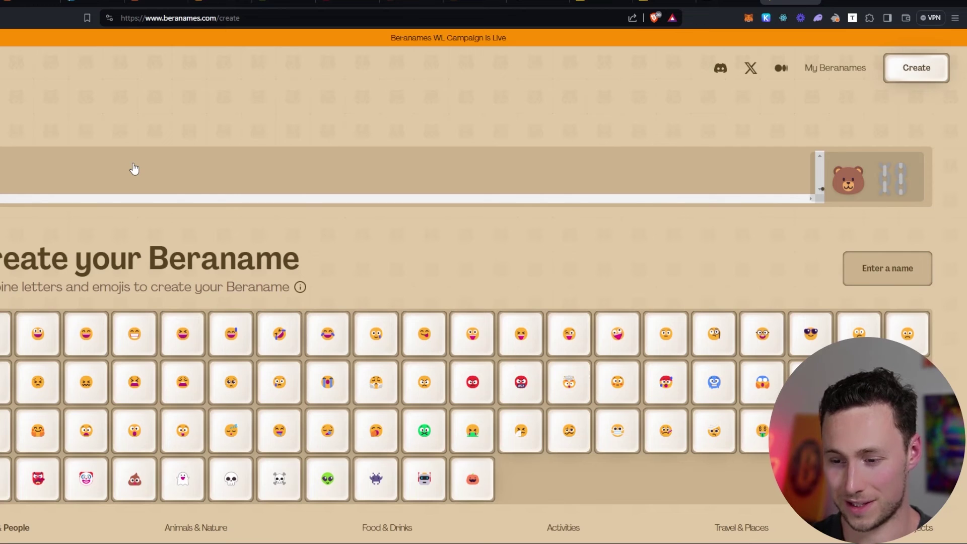
click(7, 334)
click(38, 333)
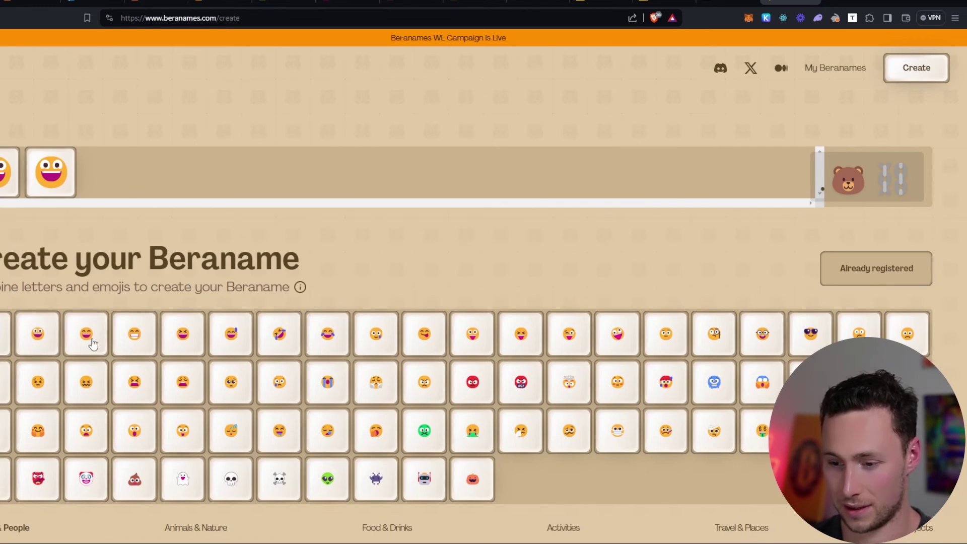
click(86, 334)
click(134, 334)
click(225, 173)
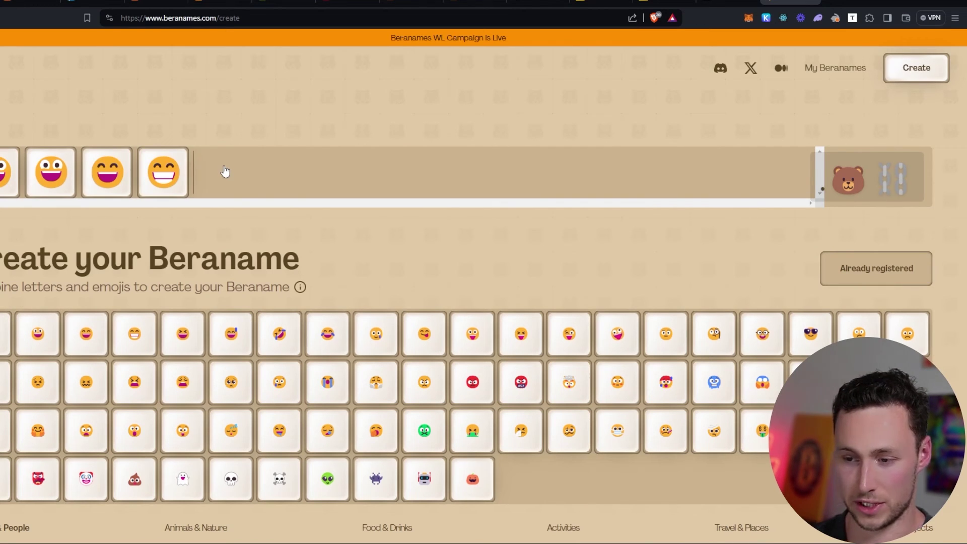
key(BackSpace)
key(BackSpace)
key(BackSpace)
key(BackSpace)
Step: Enter the letter name plus two grinning emojis and open its 0.00 BERA registration
text(patrick)
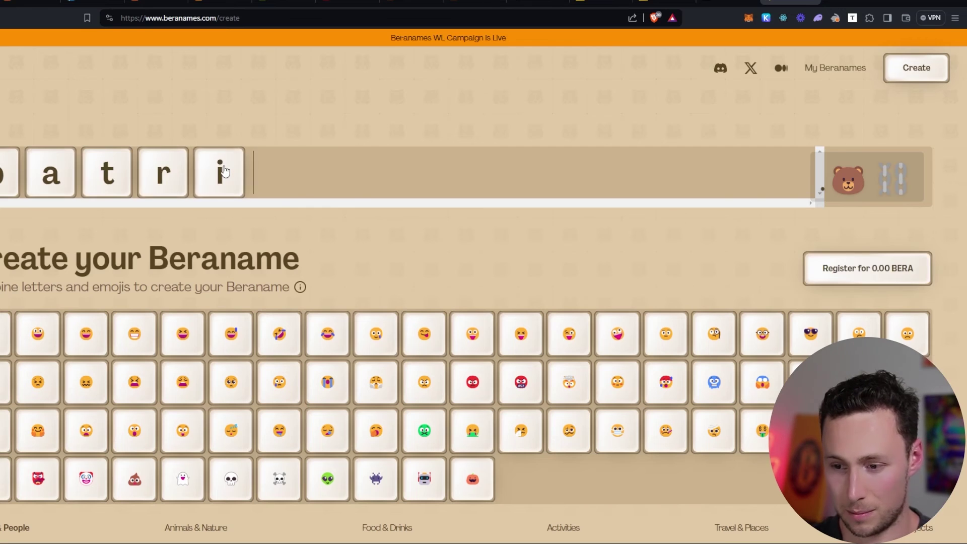
click(6, 333)
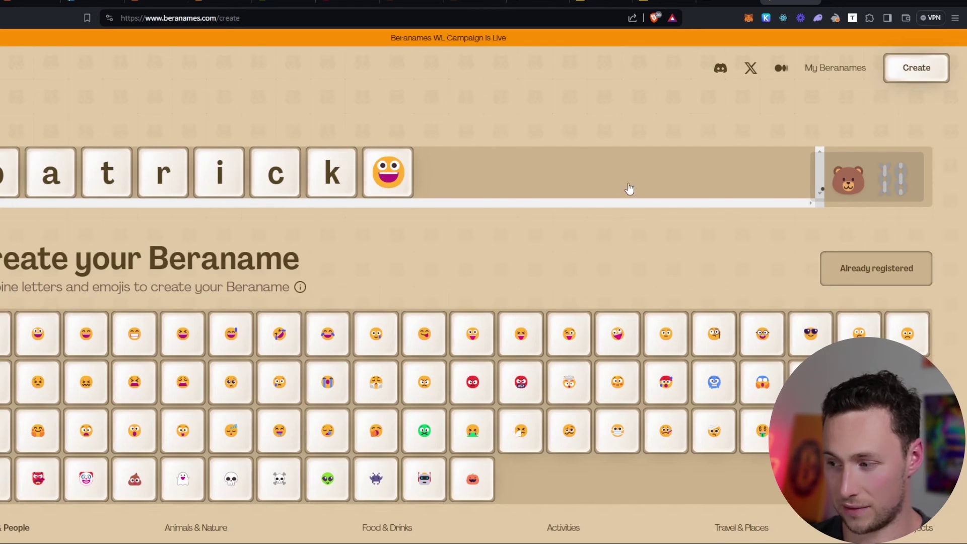
click(38, 333)
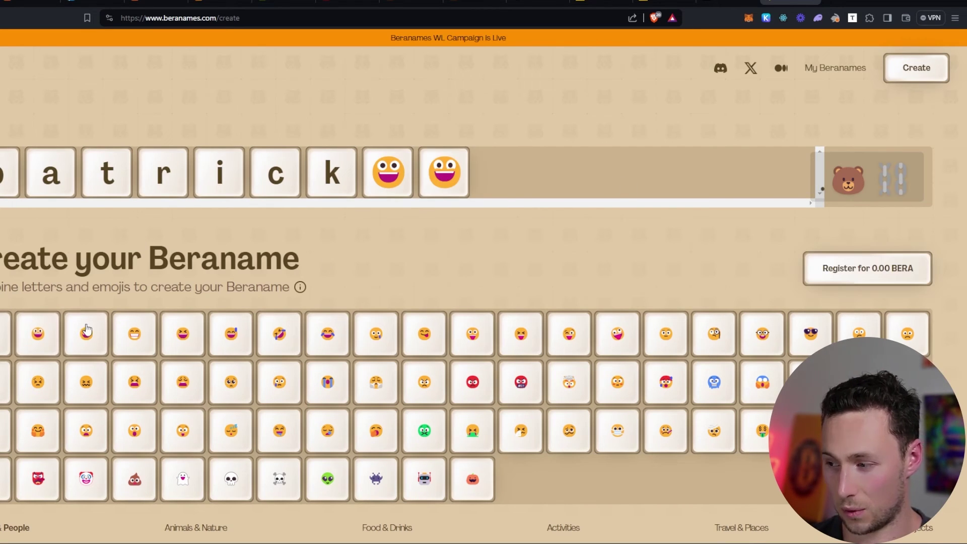
click(880, 273)
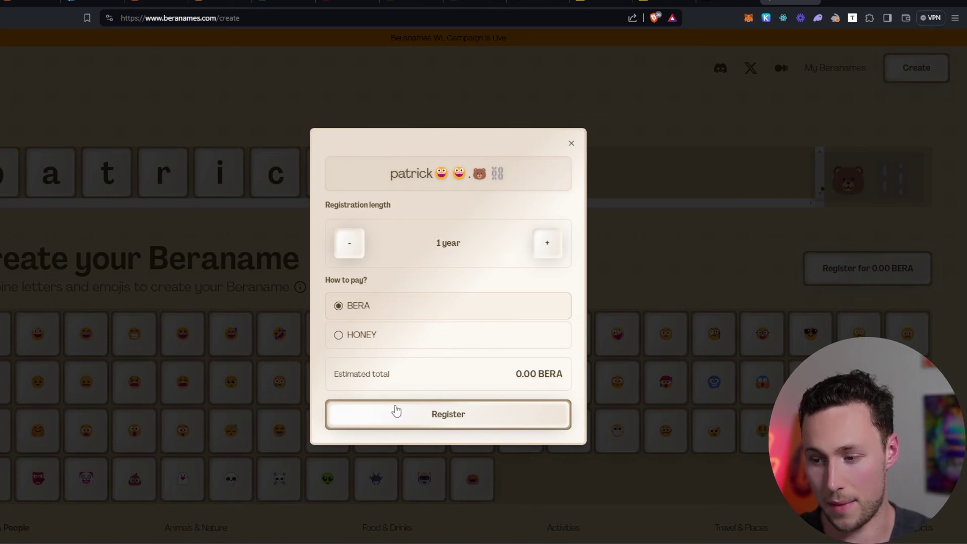
Step: Submit the emoji Beraname registration, approve it in MetaMask, and close the dialog
click(531, 413)
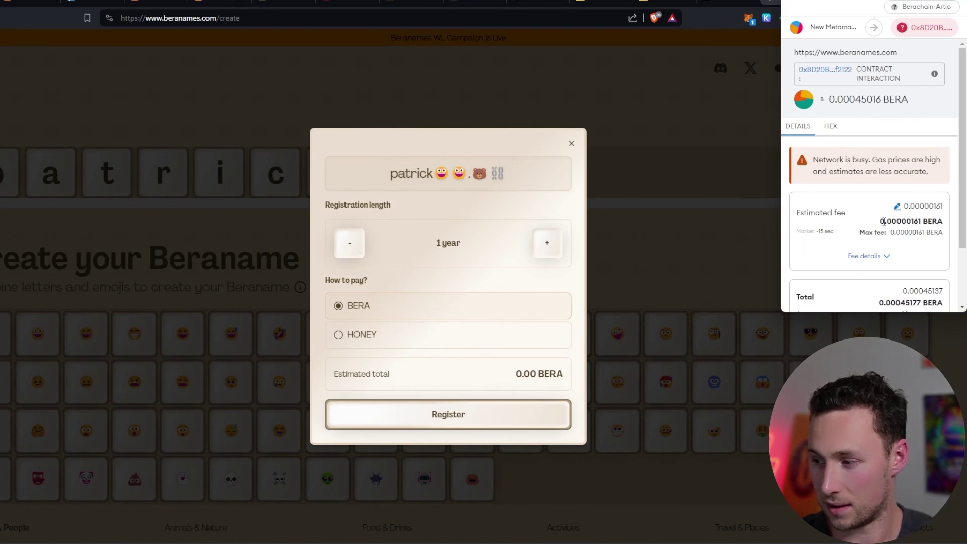
scroll(884, 221, down, 3)
click(913, 295)
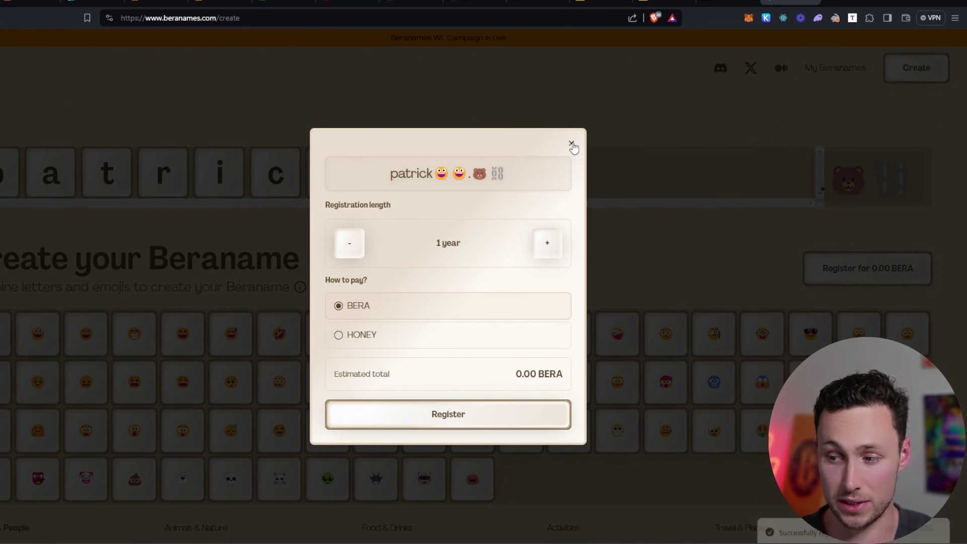
click(572, 146)
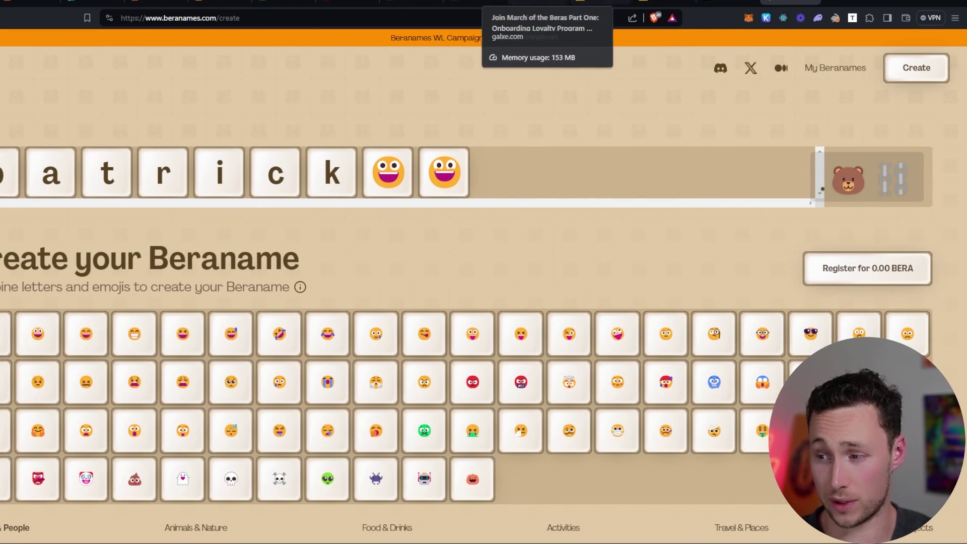
Step: Review the Galxe March of the Beras Part One: Onboarding task list, then The Honey Jar quests
click(538, 2)
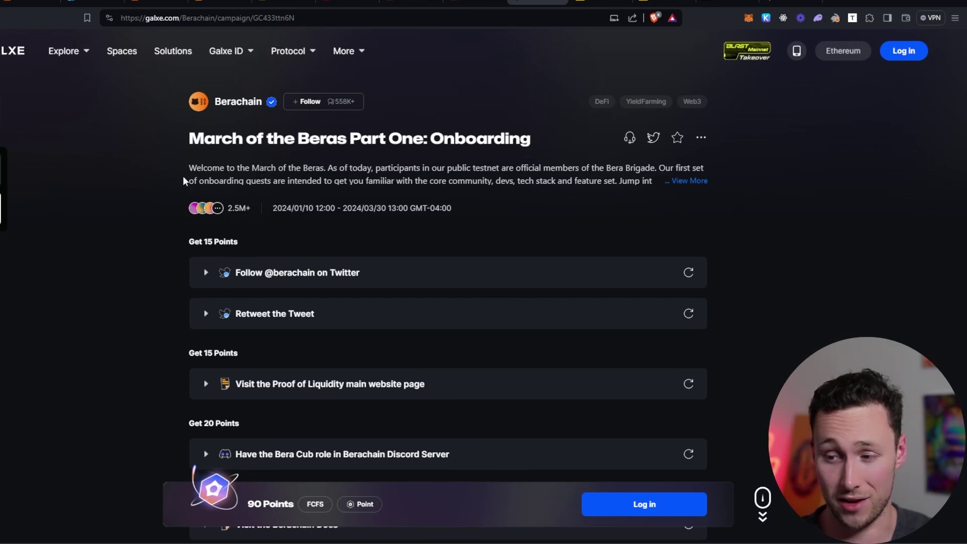
drag(189, 139, 451, 154)
click(451, 154)
scroll(327, 214, down, 6)
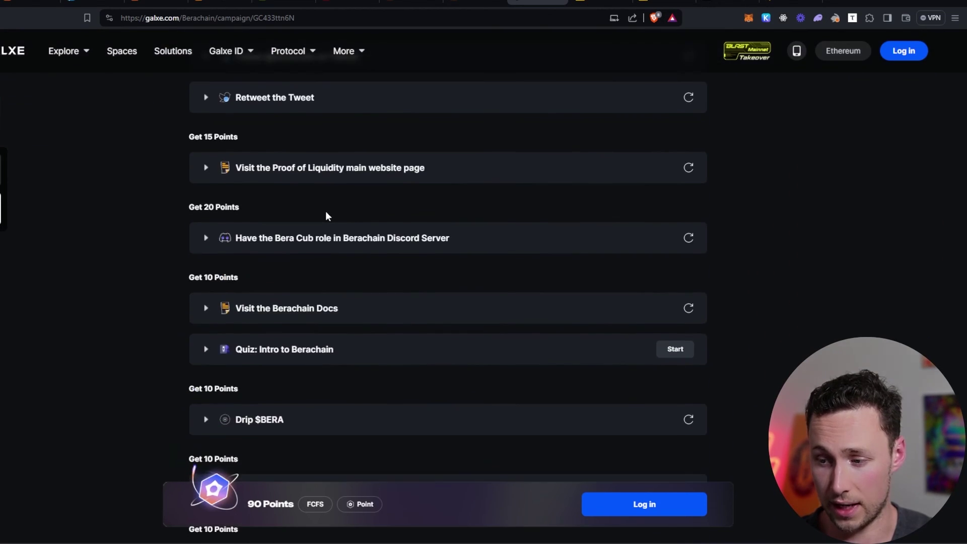
scroll(277, 324, down, 3)
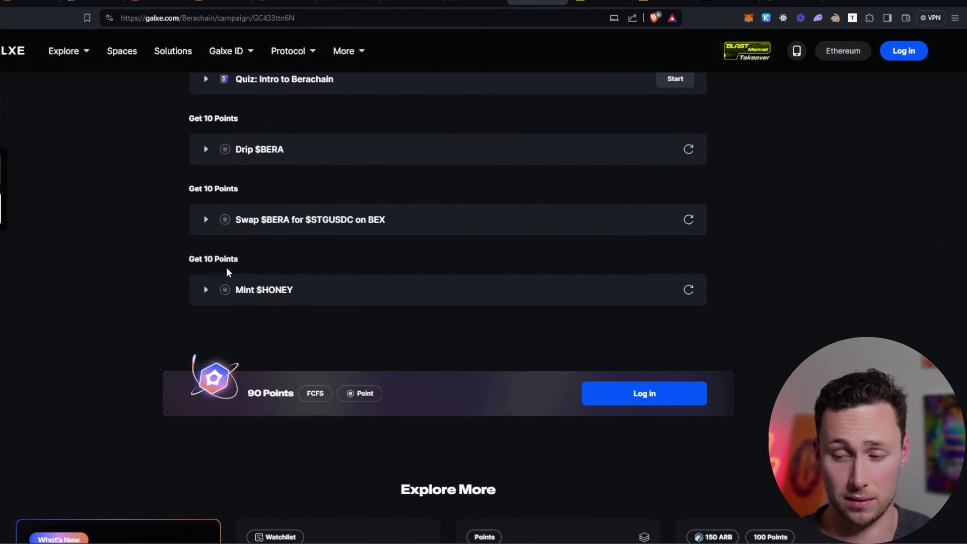
scroll(217, 292, up, 9)
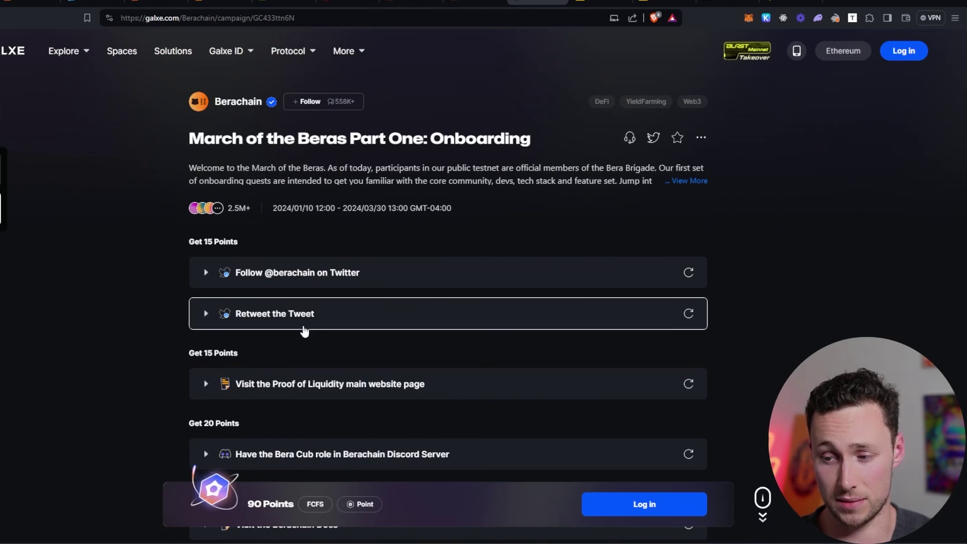
scroll(242, 345, down, 2)
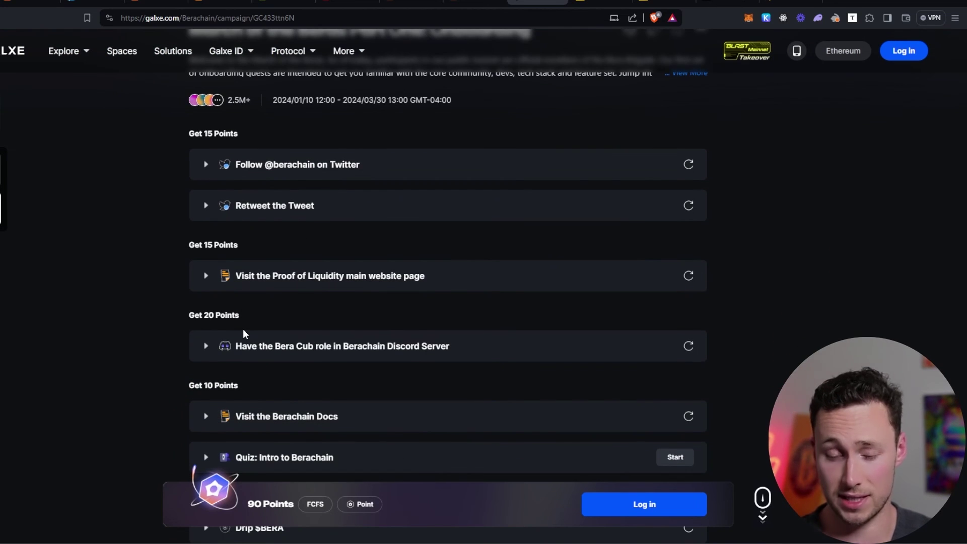
scroll(228, 328, down, 7)
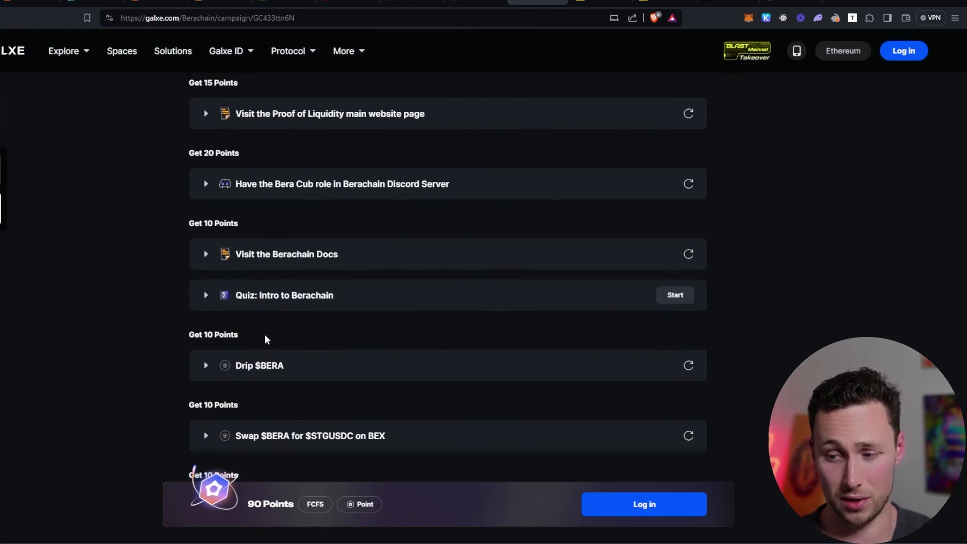
scroll(264, 336, down, 5)
scroll(252, 356, up, 15)
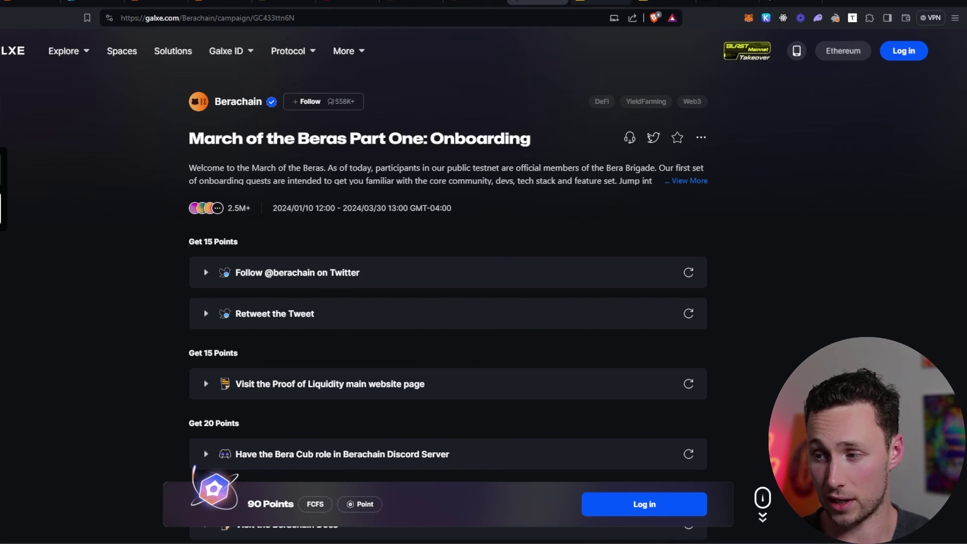
click(664, 2)
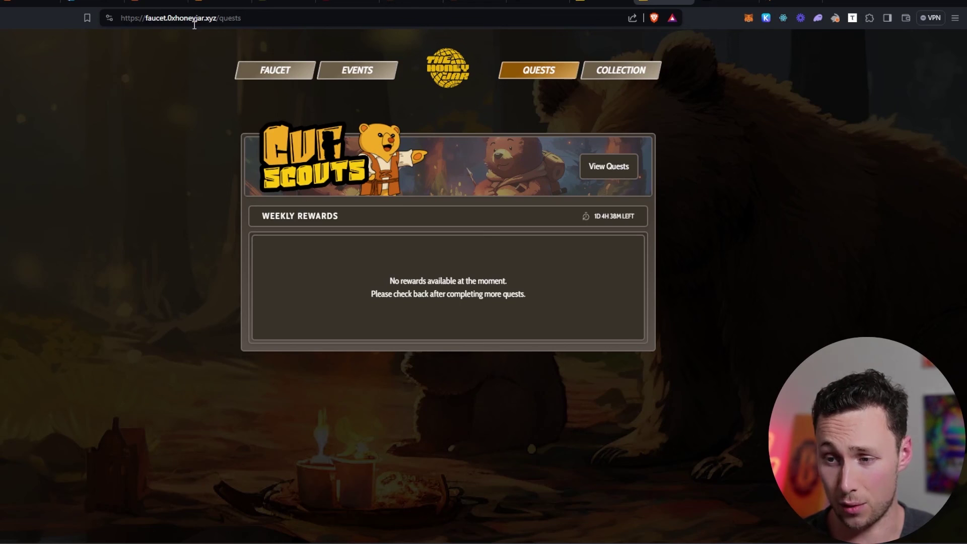
Step: Open The Honey Jar's Cub Scouts quest list and preview quests with their timers
double_click(157, 17)
click(209, 21)
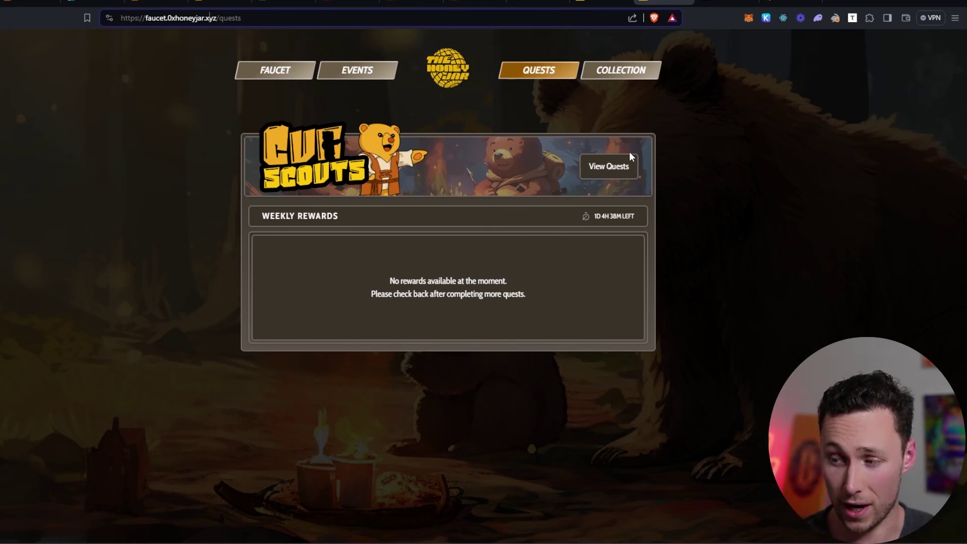
click(612, 167)
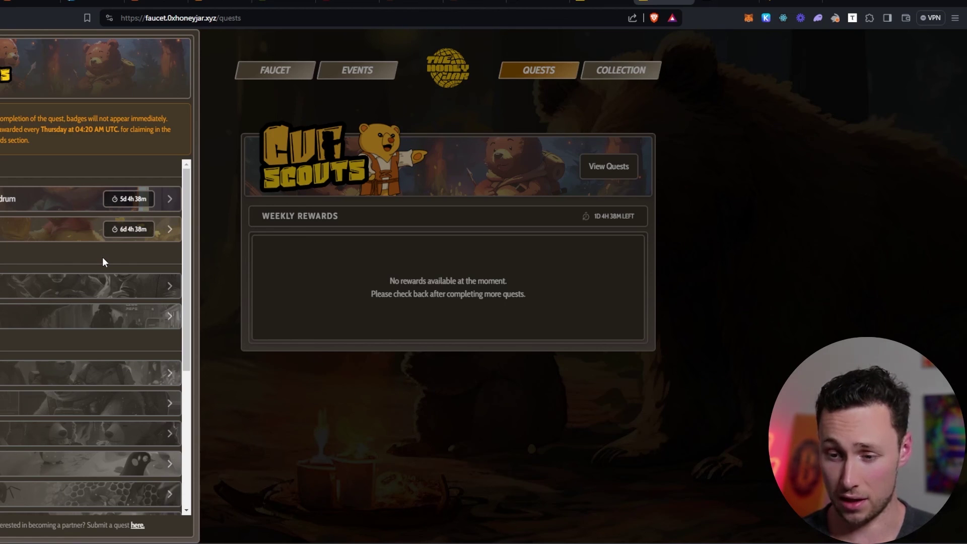
mouse_move(54, 293)
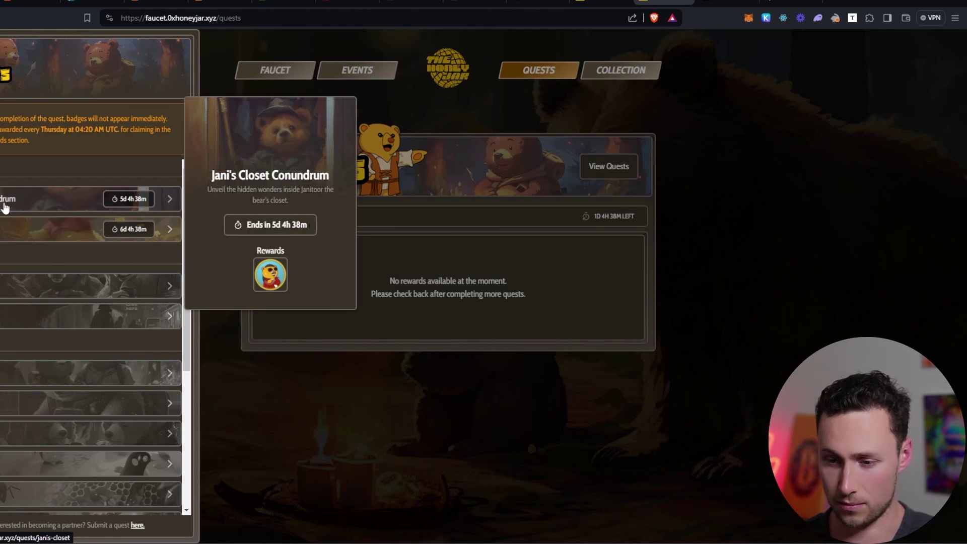
mouse_move(1, 325)
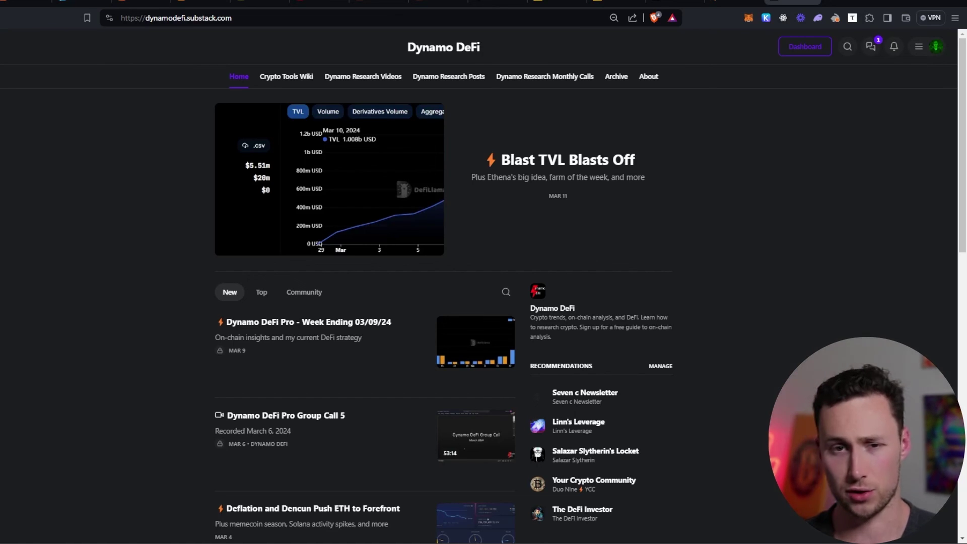
Step: Open the Dynamo DeFi post 'Blast TVL Blasts Off' and scroll to its On-Chain Analysis section
drag(145, 18, 233, 18)
click(616, 160)
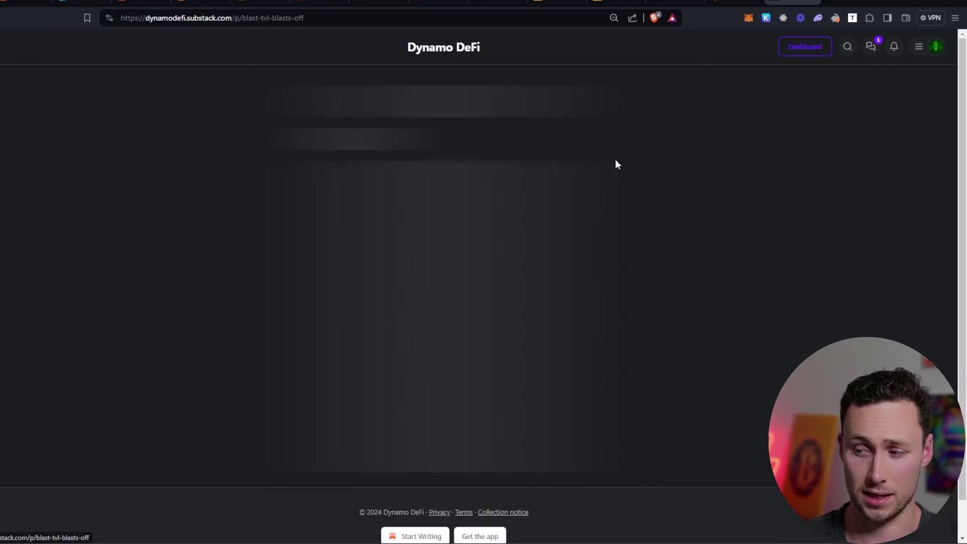
scroll(677, 261, down, 15)
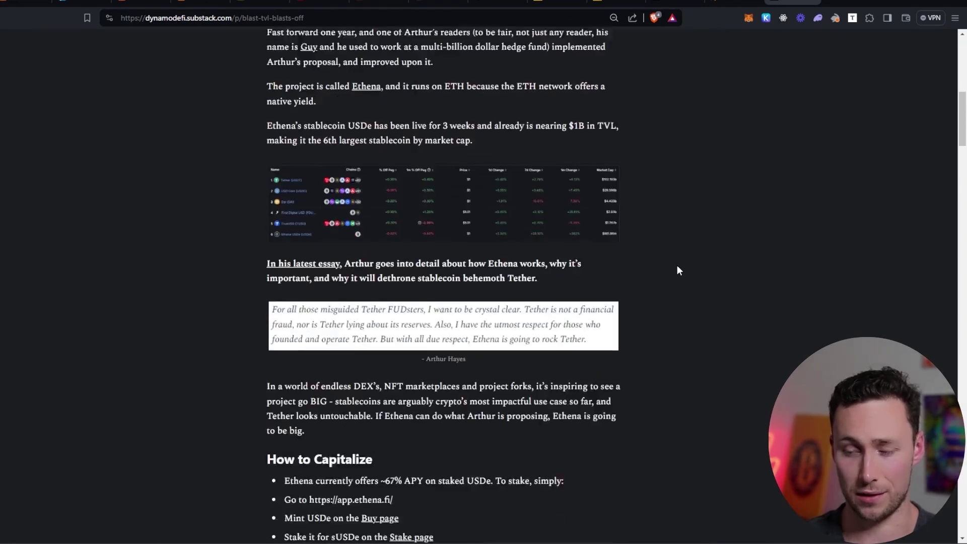
scroll(678, 269, down, 9)
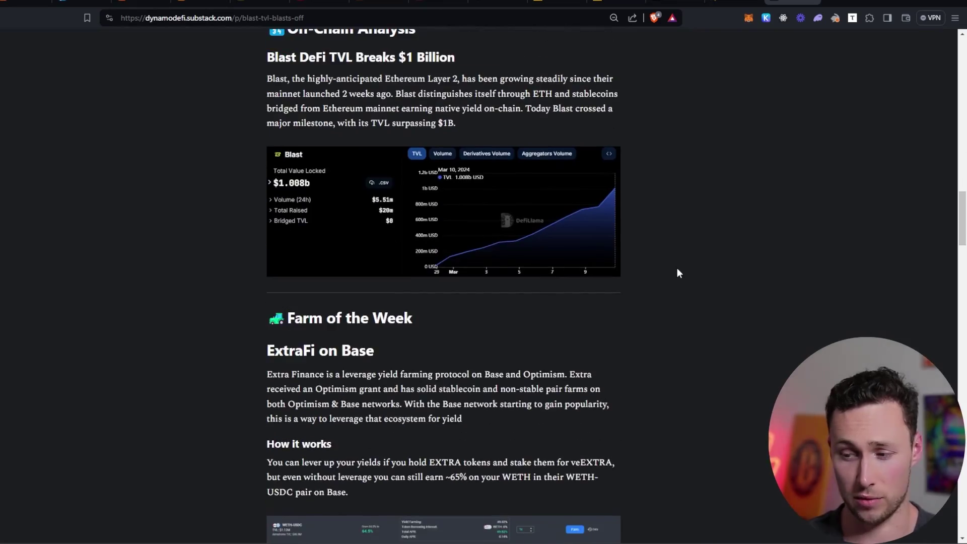
scroll(677, 269, up, 1)
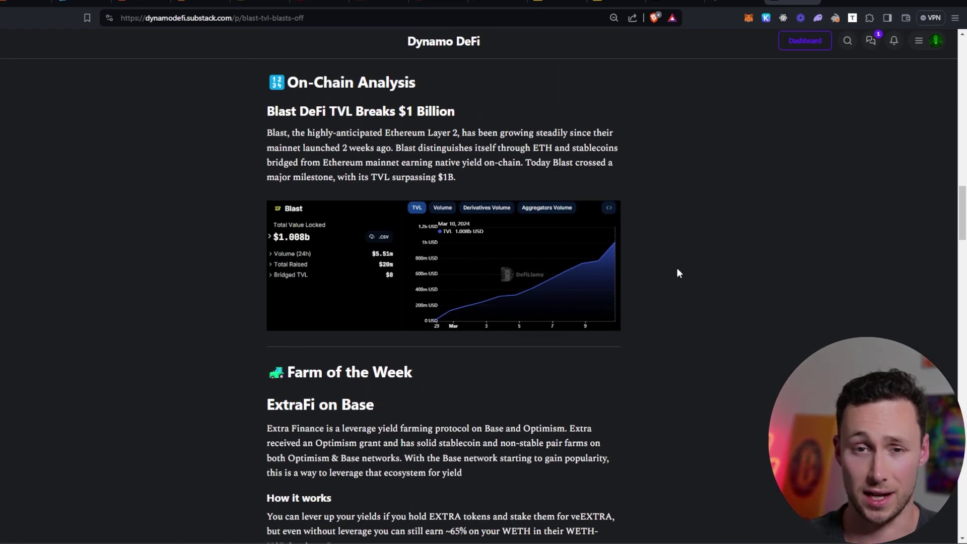